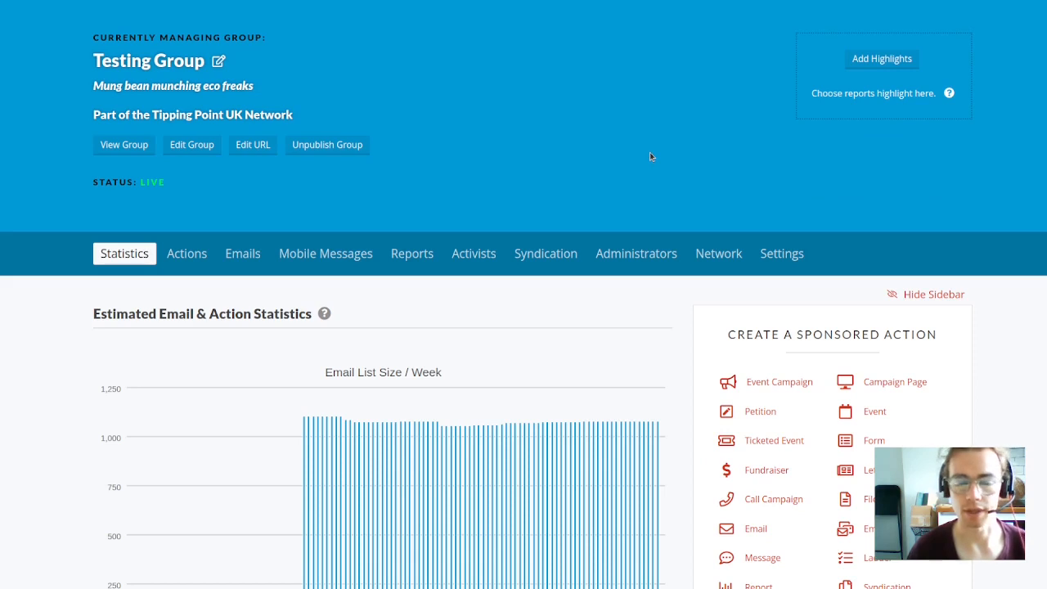
- Create a new sponsored letter campaign for Testing Group
{"action": "scroll", "coordinate": [650, 157], "scroll_direction": "down", "scroll_amount": 1}
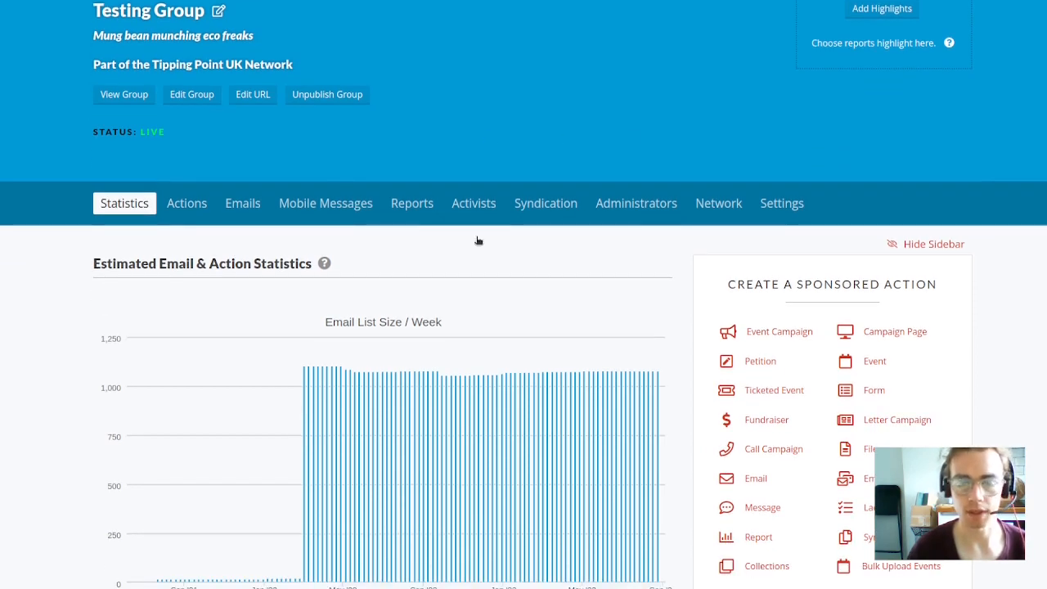
{"action": "scroll", "coordinate": [557, 172], "scroll_direction": "up", "scroll_amount": 2}
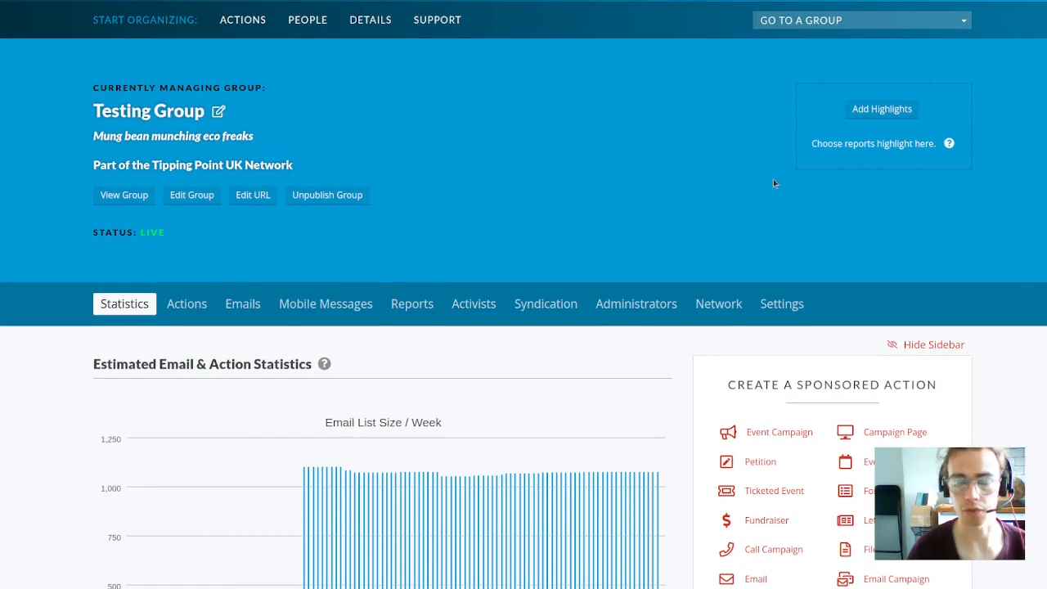
{"action": "left_click_drag", "start_coordinate": [105, 108], "coordinate": [212, 121]}
{"action": "left_click", "coordinate": [823, 116]}
{"action": "scroll", "coordinate": [557, 127], "scroll_direction": "down", "scroll_amount": 2}
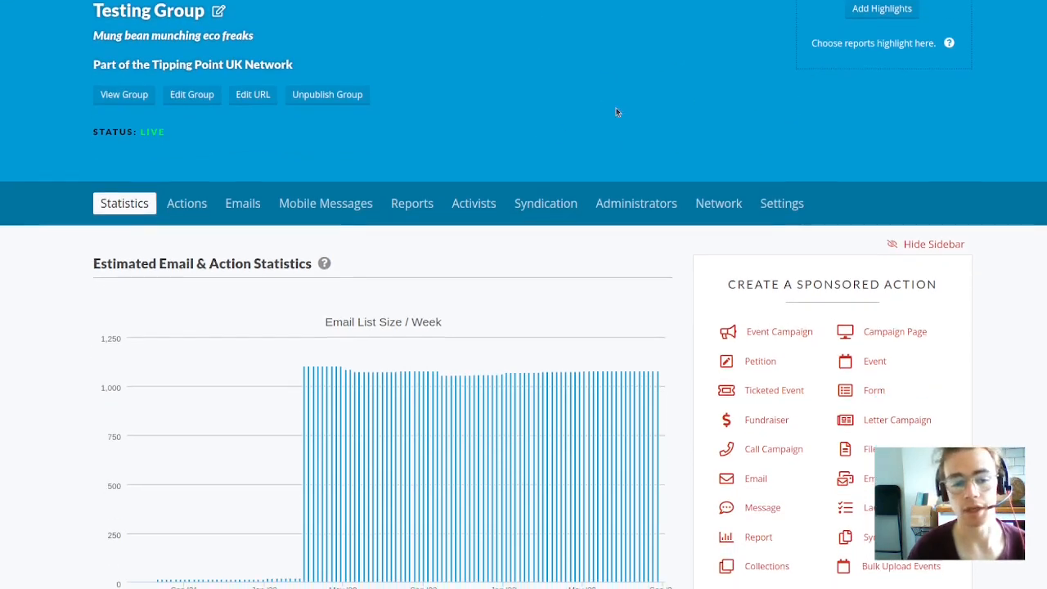
{"action": "scroll", "coordinate": [693, 276], "scroll_direction": "down", "scroll_amount": 1}
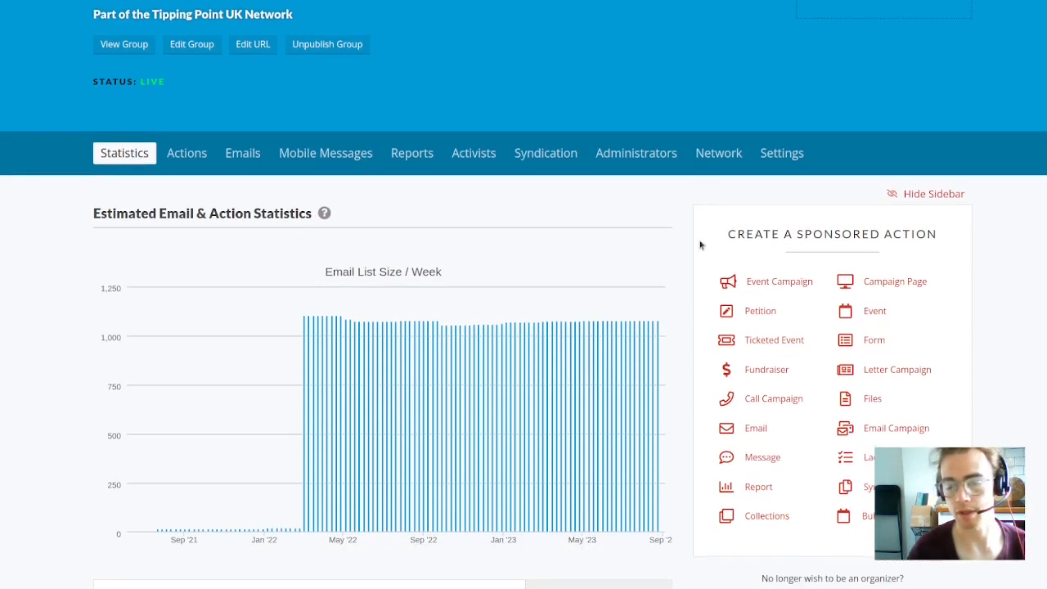
{"action": "left_click_drag", "start_coordinate": [725, 244], "coordinate": [945, 243]}
{"action": "left_click", "coordinate": [815, 246]}
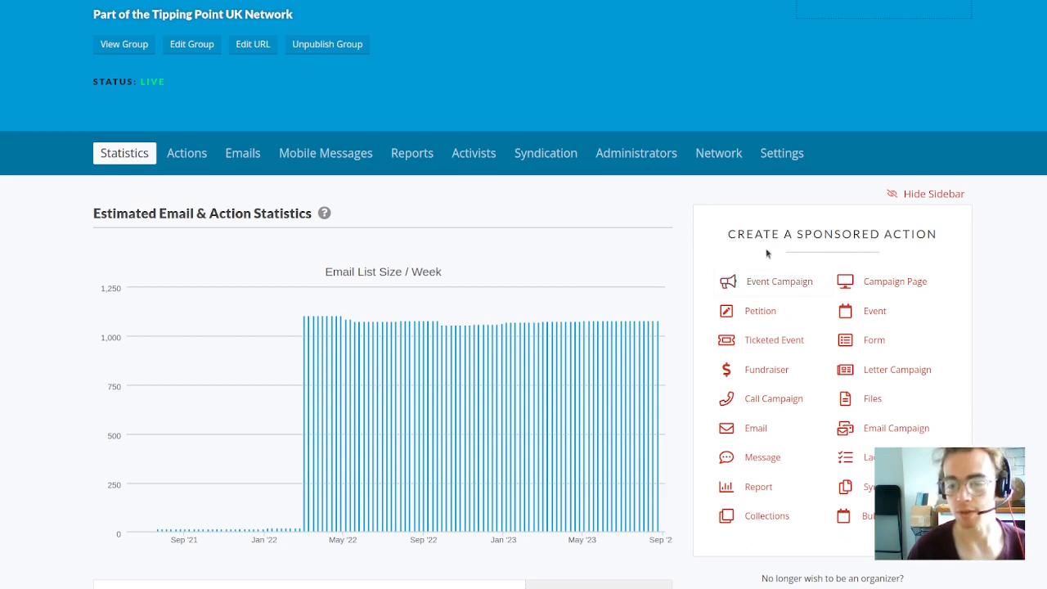
{"action": "left_click", "coordinate": [908, 378]}
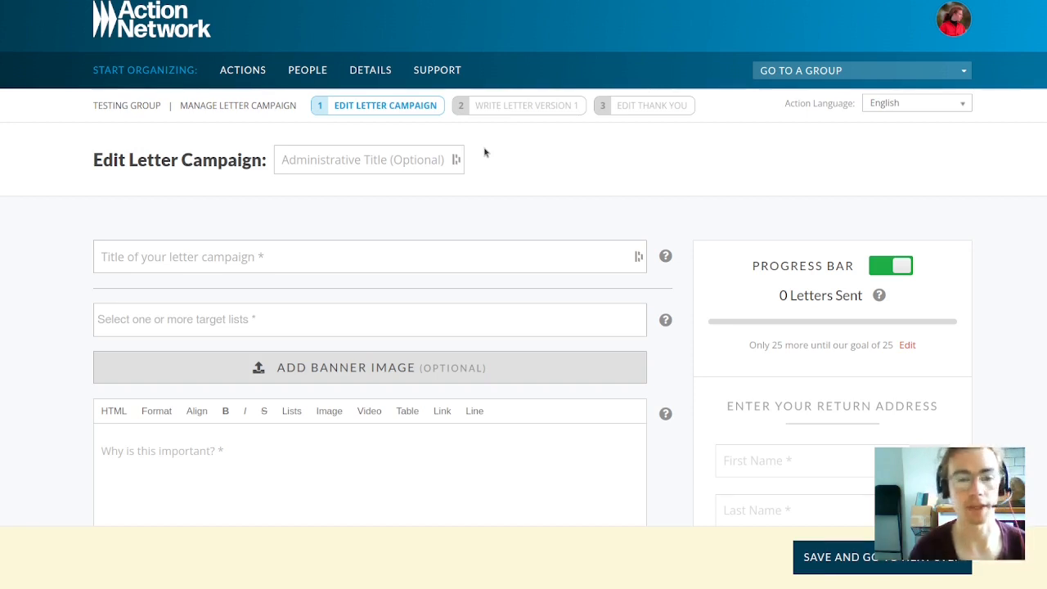
- Title the letter campaign "Email your MP to Stop the Thing"
{"action": "scroll", "coordinate": [491, 151], "scroll_direction": "down", "scroll_amount": 3}
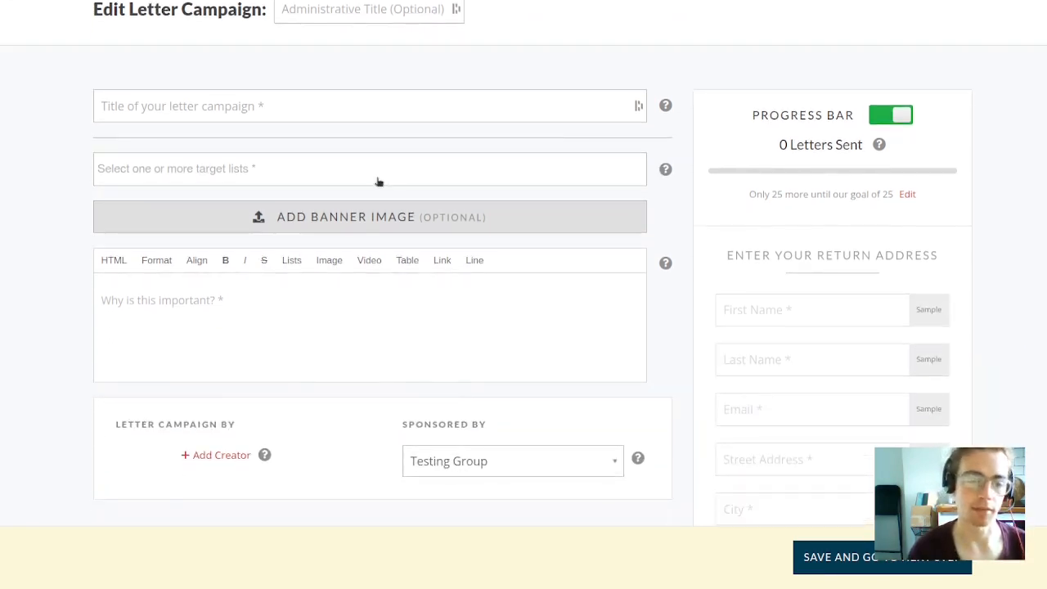
{"action": "left_click", "coordinate": [236, 115]}
{"action": "type", "text": "Email your MP to sStop "}
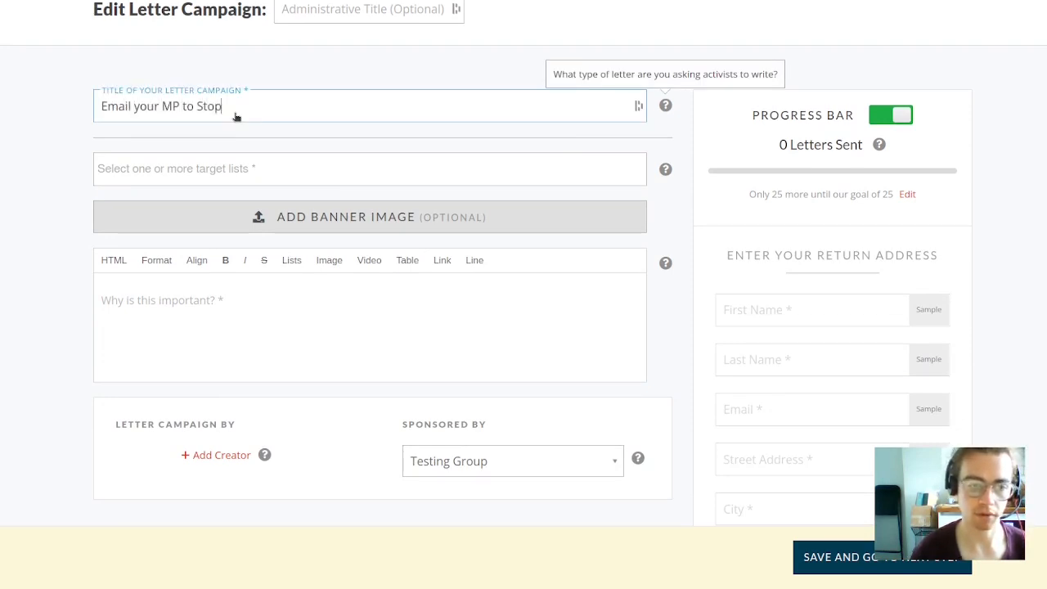
{"action": "type", "text": "the Thing"}
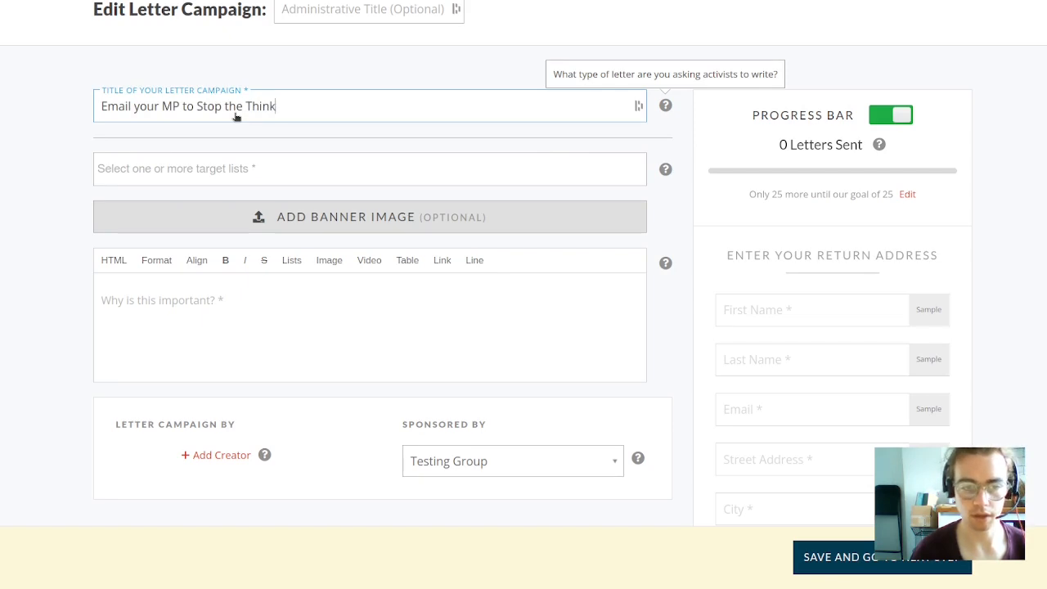
{"action": "left_click", "coordinate": [62, 164]}
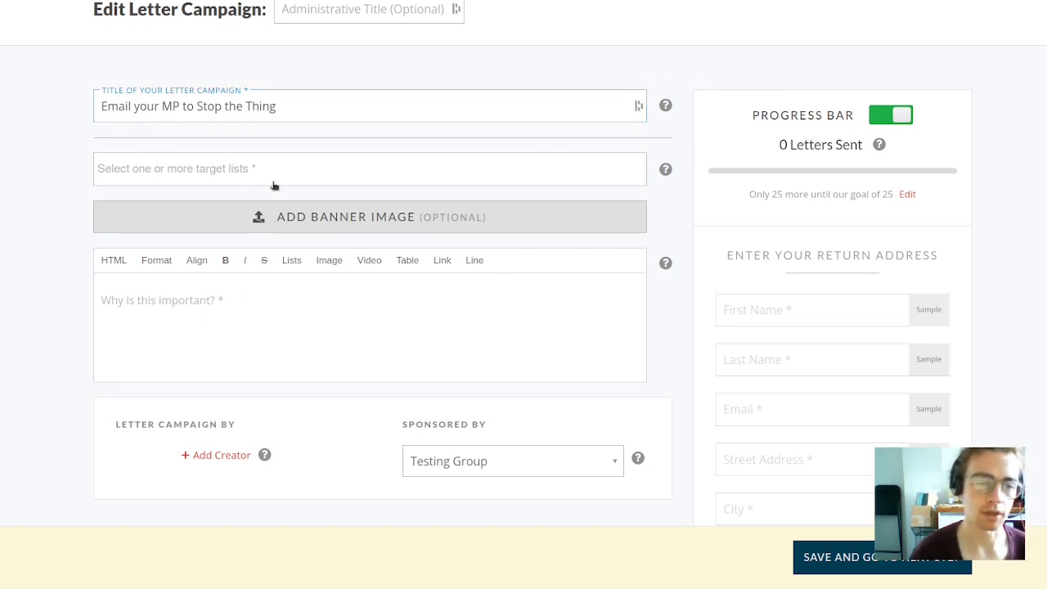
- Search the target lists for "Par" and add "[Feb 2023] UK Members of Parliament (Tipping Point UK)" as the campaign's target
{"action": "left_click", "coordinate": [214, 171]}
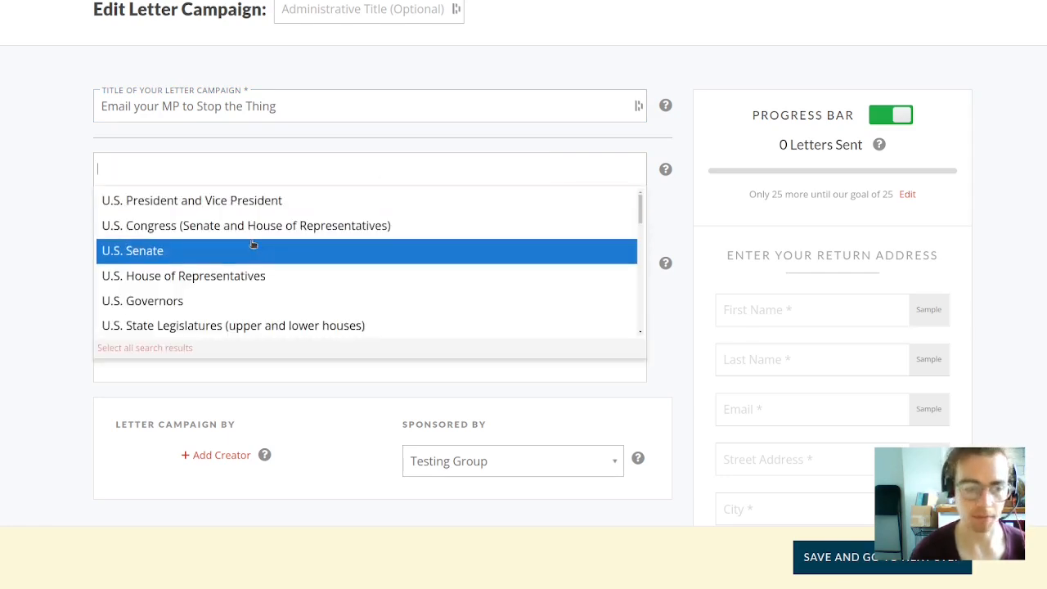
{"action": "type", "text": "Par"}
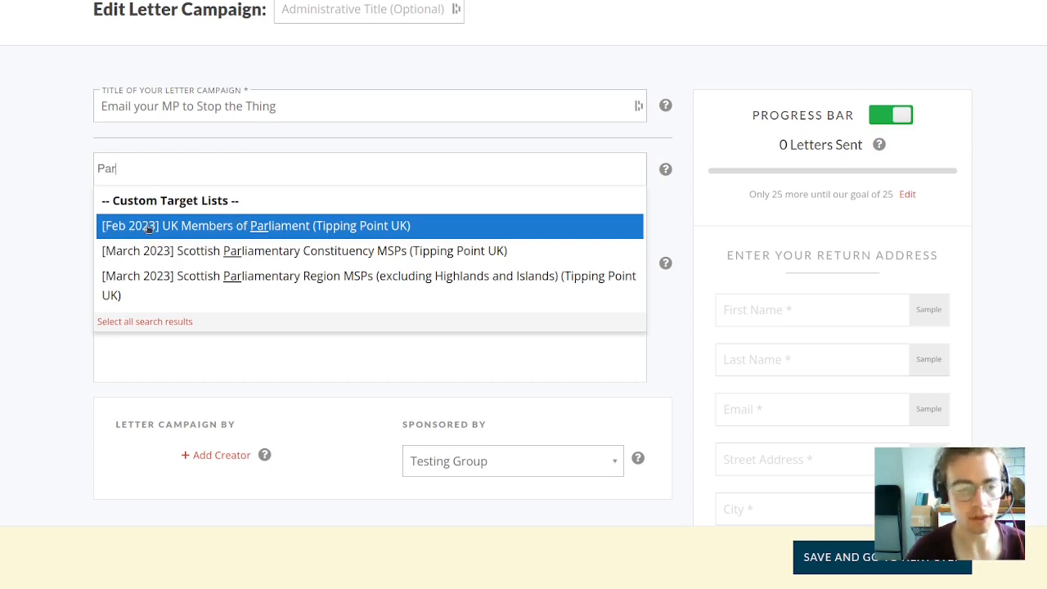
{"action": "left_click", "coordinate": [213, 232]}
{"action": "left_click", "coordinate": [59, 198]}
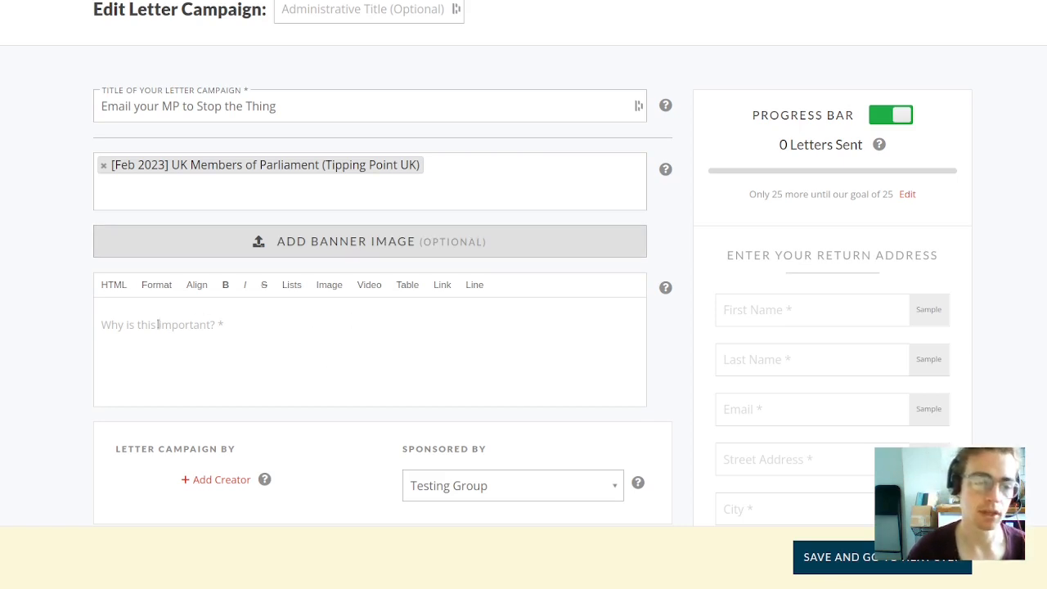
- Explain why the campaign is important with the text "the Thing is bad, ask your MP to stop it."
{"action": "left_click", "coordinate": [120, 324]}
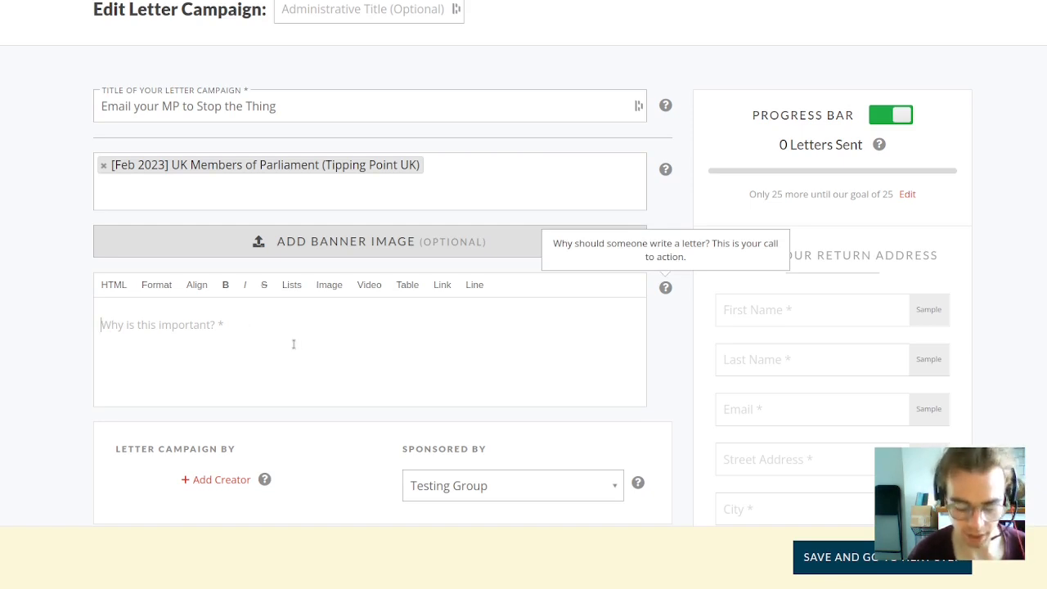
{"action": "type", "text": "the Thing is bas"}
{"action": "key", "text": "BackSpace"}
{"action": "type", "text": "d, ask you "}
{"action": "type", "text": " MP to stop it."}
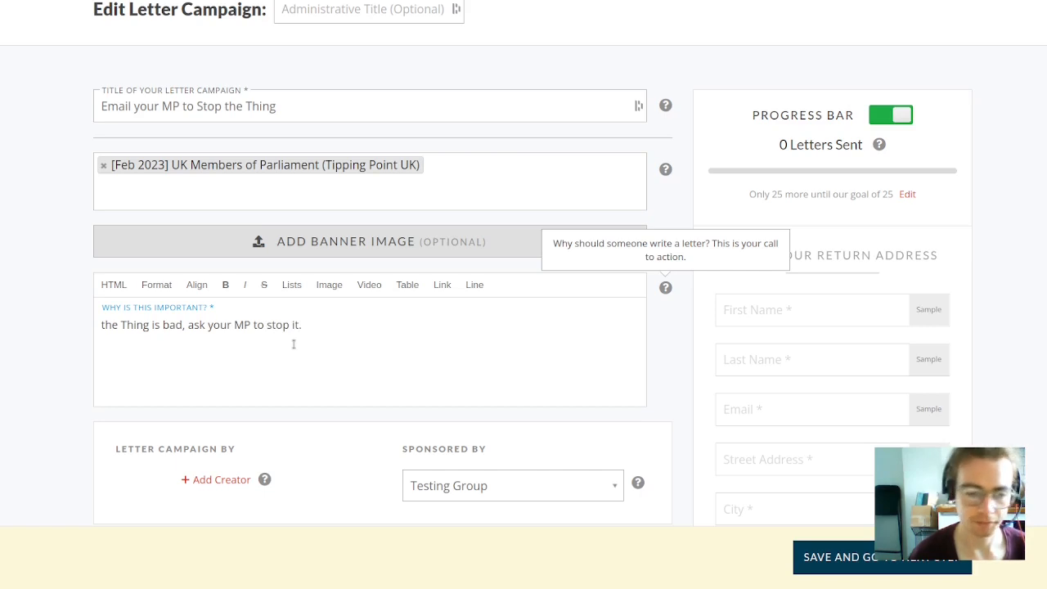
{"action": "left_click", "coordinate": [647, 340]}
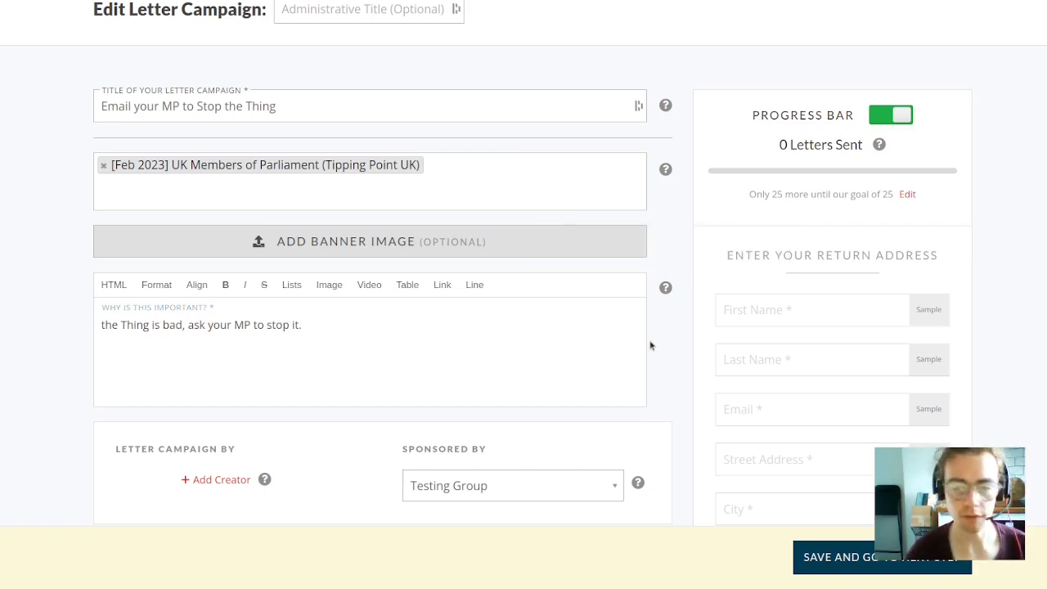
{"action": "double_click", "coordinate": [225, 326]}
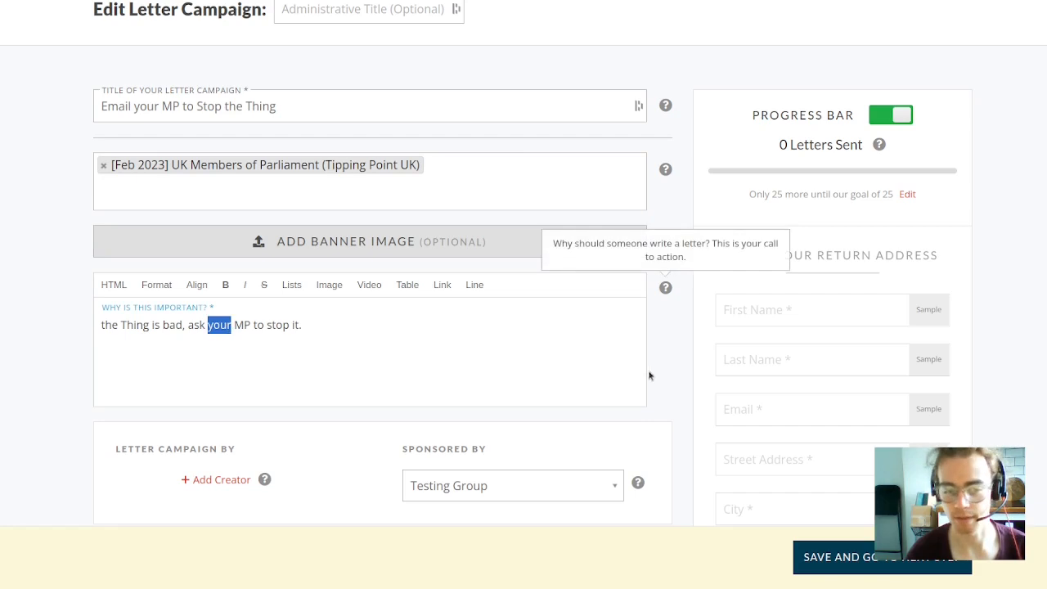
{"action": "left_click", "coordinate": [666, 372]}
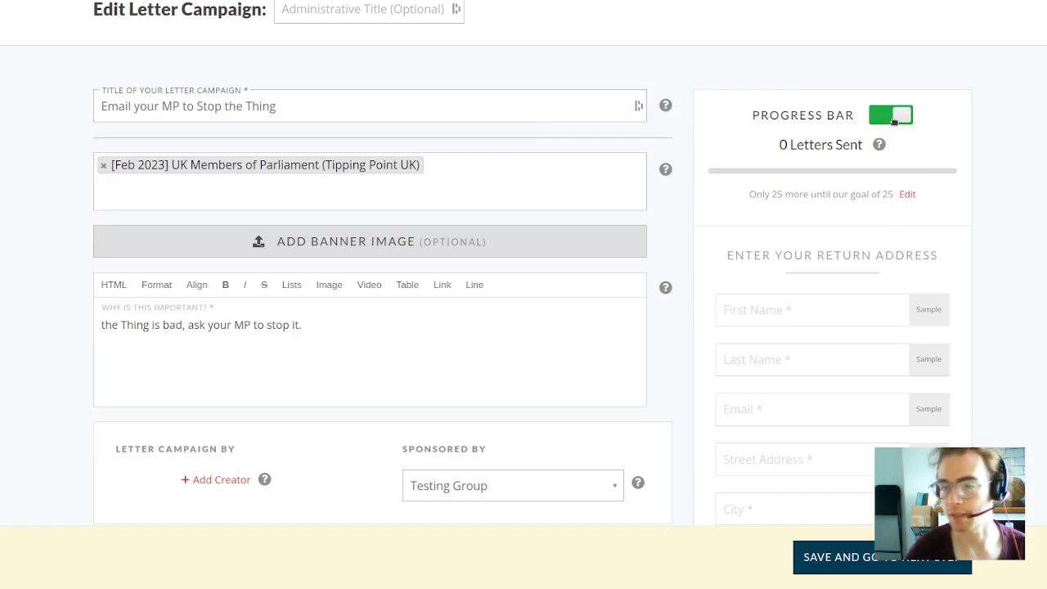
- Turn off the campaign's progress bar, then save and continue to writing letter version 1
{"action": "left_click_drag", "start_coordinate": [779, 116], "coordinate": [894, 122]}
{"action": "left_click", "coordinate": [813, 117]}
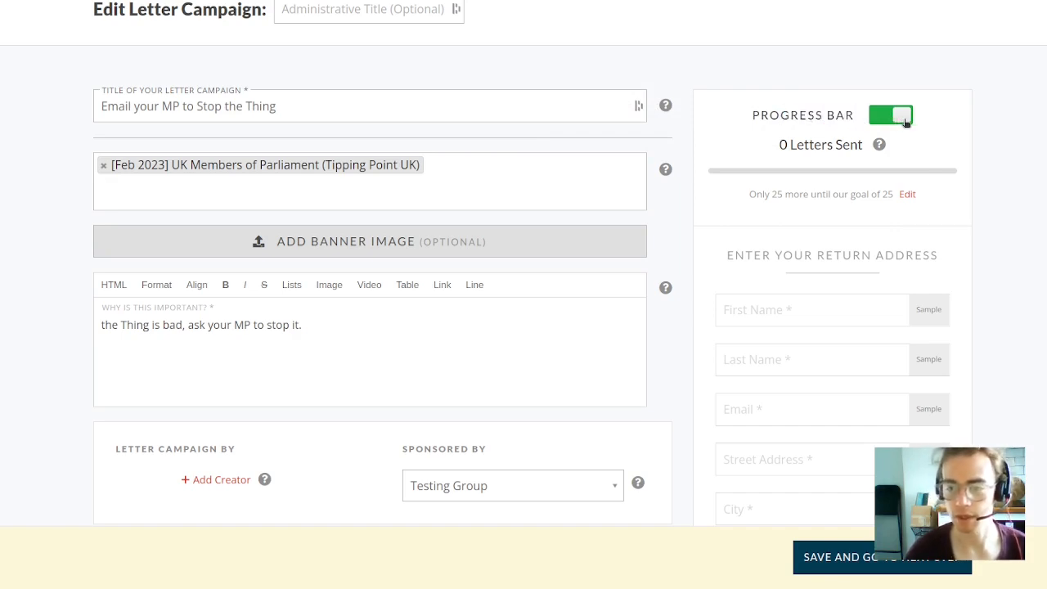
{"action": "left_click", "coordinate": [904, 118]}
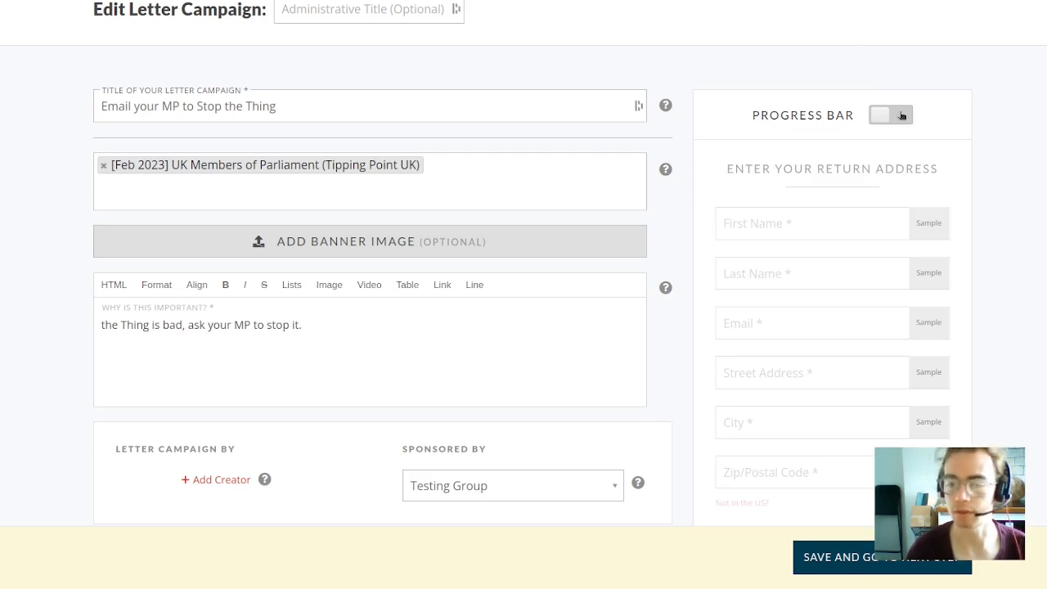
{"action": "scroll", "coordinate": [851, 188], "scroll_direction": "down", "scroll_amount": 2}
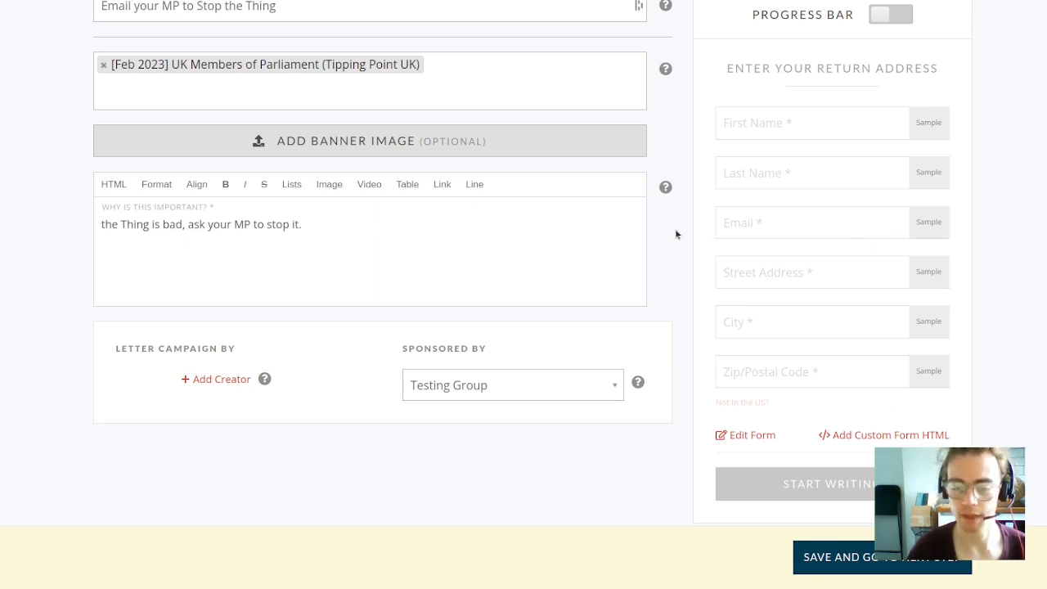
{"action": "scroll", "coordinate": [675, 233], "scroll_direction": "up", "scroll_amount": 3}
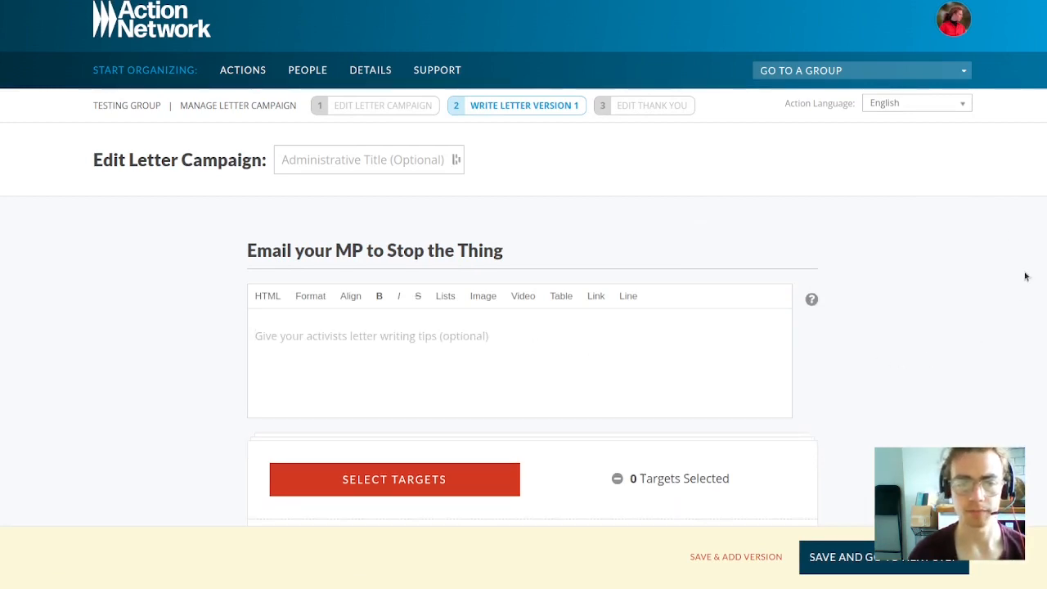
- Start a bulleted list in the letter writing tips for activists
{"action": "scroll", "coordinate": [953, 188], "scroll_direction": "down", "scroll_amount": 2}
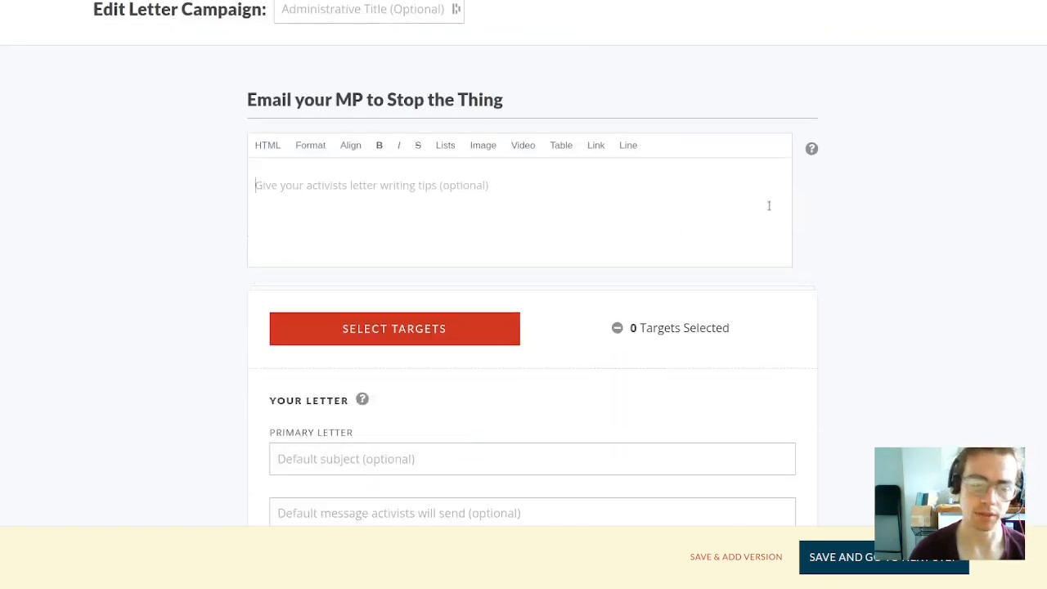
{"action": "mouse_move", "coordinate": [812, 149]}
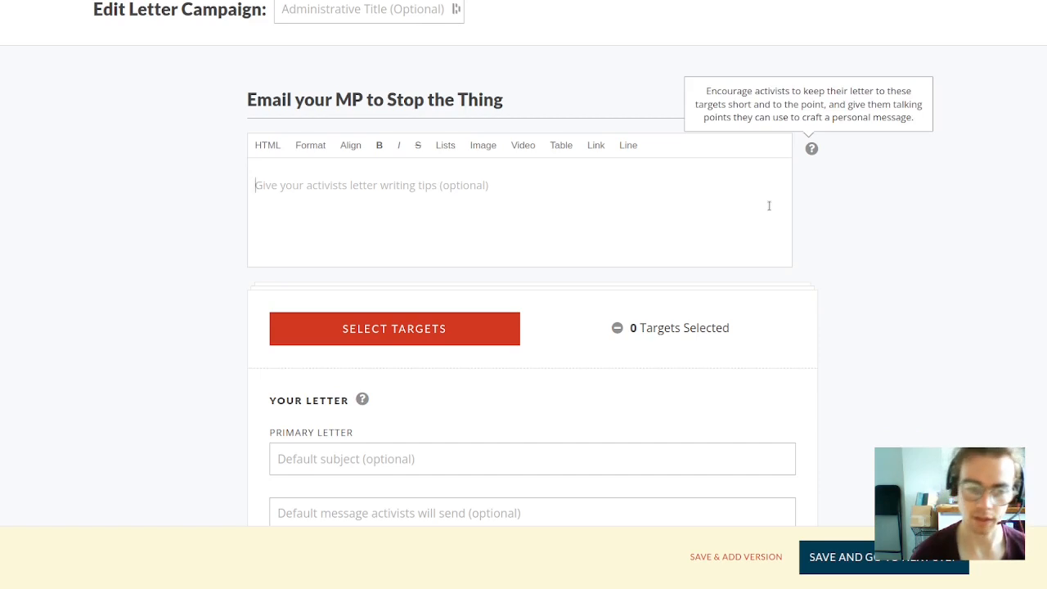
{"action": "type", "text": "*"}
{"action": "key", "text": "BackSpace"}
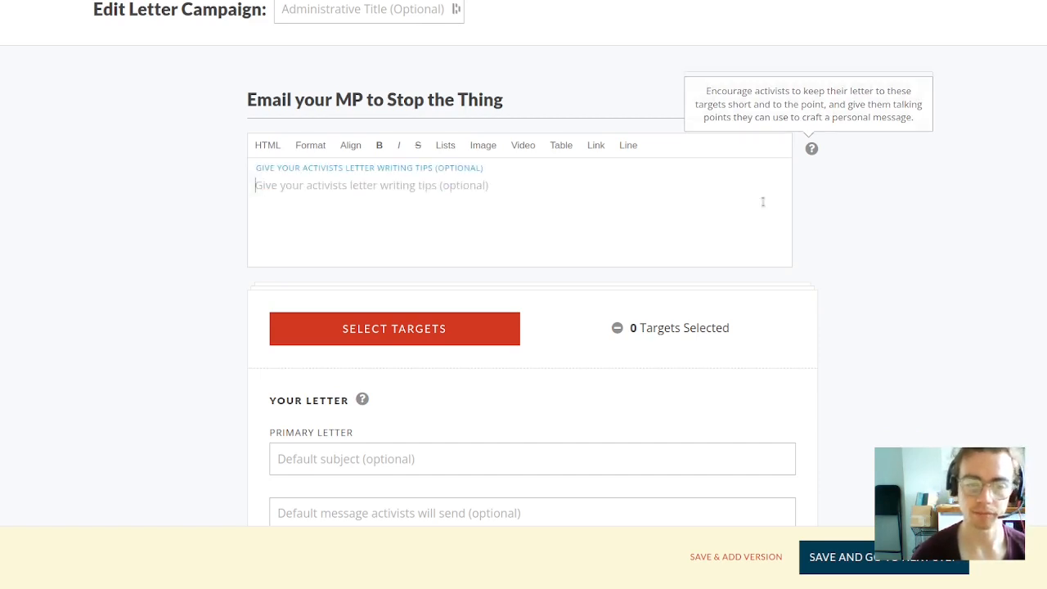
{"action": "left_click", "coordinate": [449, 145]}
{"action": "left_click", "coordinate": [483, 177]}
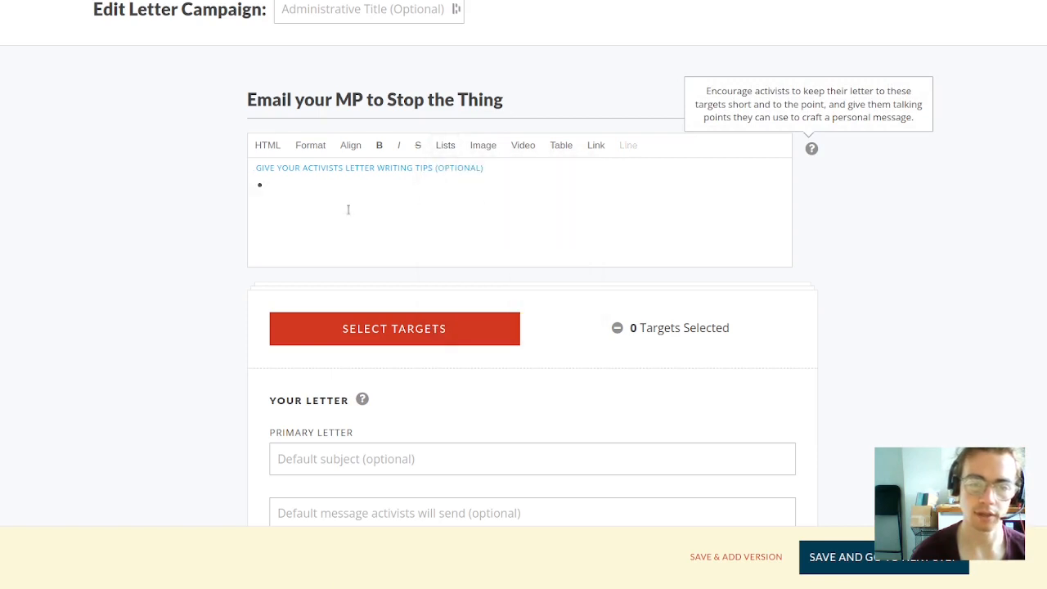
- Write the tip "A custom greeting and signoff is added to your letter, do don't add them in here" and start a second bullet
{"action": "type", "text": "A custom greeni"}
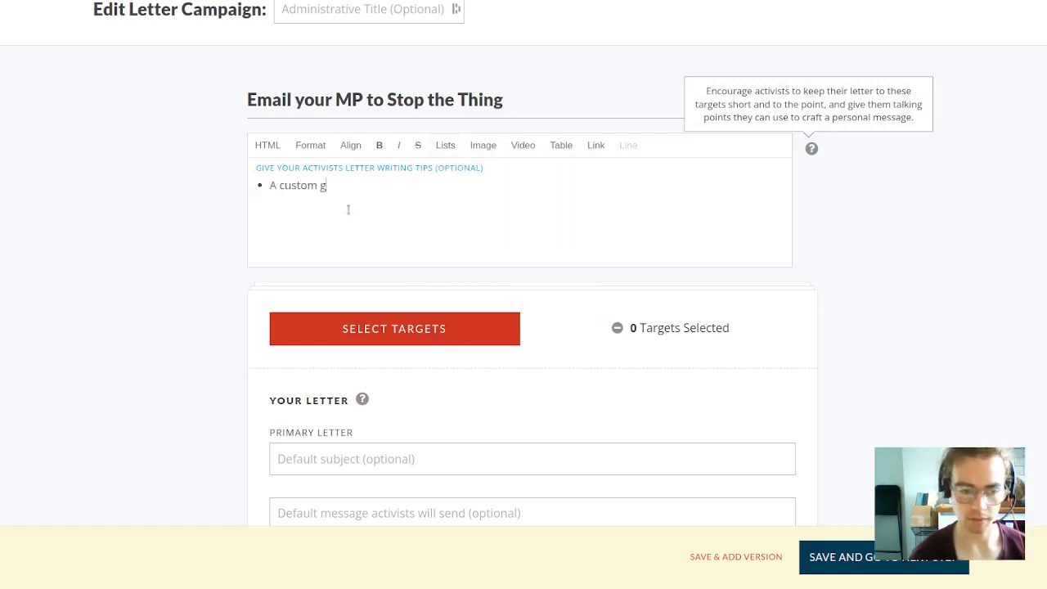
{"action": "key", "text": "BackSpace"}
{"action": "key", "text": "BackSpace"}
{"action": "type", "text": "ting and"}
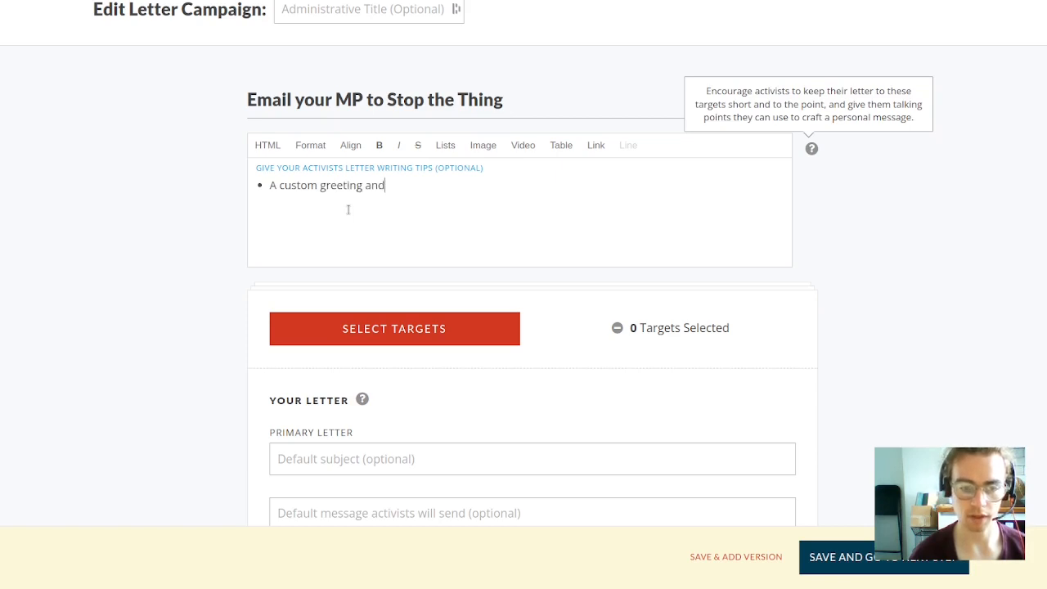
{"action": "type", "text": " signup"}
{"action": "key", "text": "BackSpace"}
{"action": "key", "text": "BackSpace"}
{"action": "key", "text": "BackSpace"}
{"action": "type", "text": "off is added to thi"}
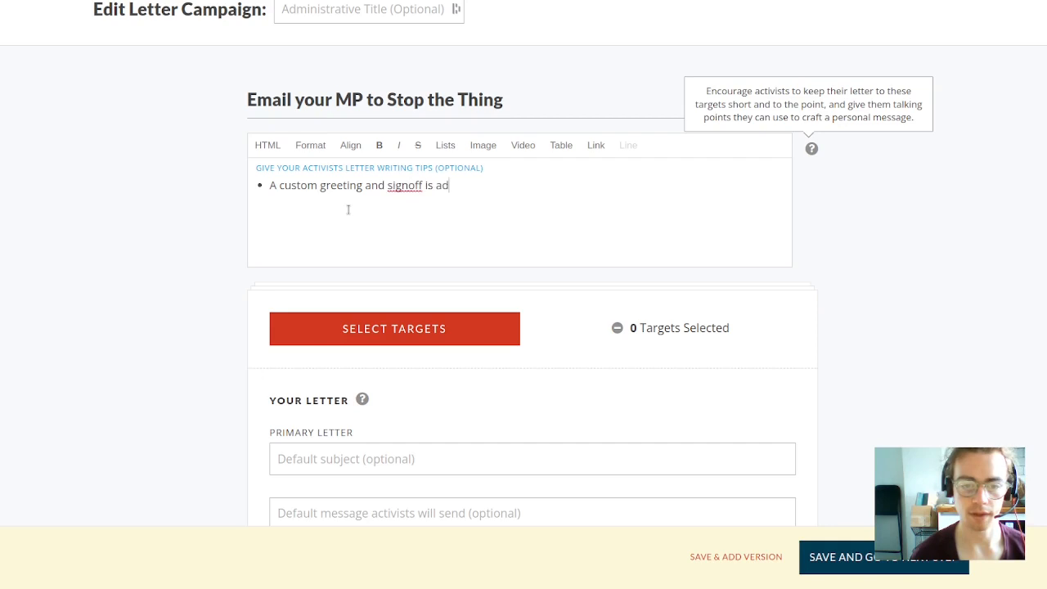
{"action": "key", "text": "BackSpace"}
{"action": "key", "text": "BackSpace"}
{"action": "key", "text": "BackSpace"}
{"action": "type", "text": "your"}
{"action": "key", "text": "BackSpace"}
{"action": "key", "text": "BackSpace"}
{"action": "key", "text": "BackSpace"}
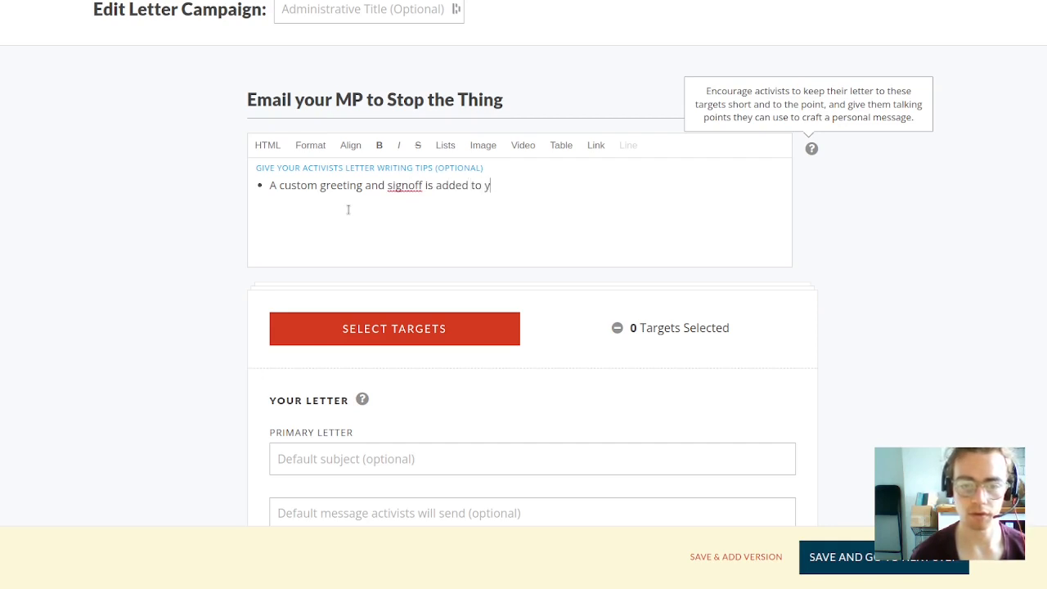
{"action": "type", "text": "y"}
{"action": "key", "text": "BackSpace"}
{"action": "type", "text": "ou"}
{"action": "key", "text": "BackSpace"}
{"action": "key", "text": "BackSpace"}
{"action": "type", "text": "our lette"}
{"action": "type", "text": "r"}
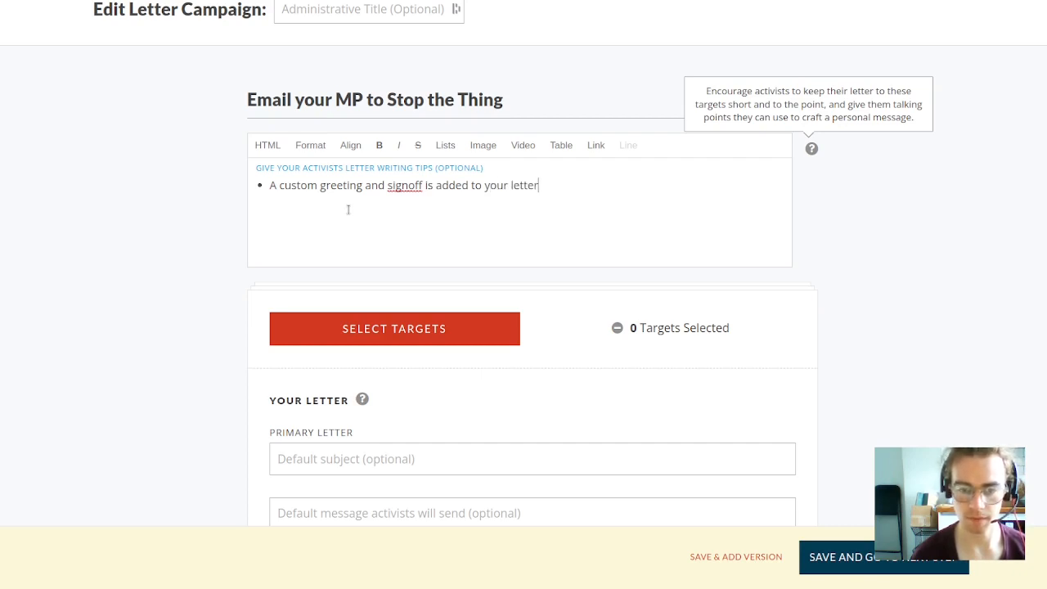
{"action": "type", "text": ", do don"}
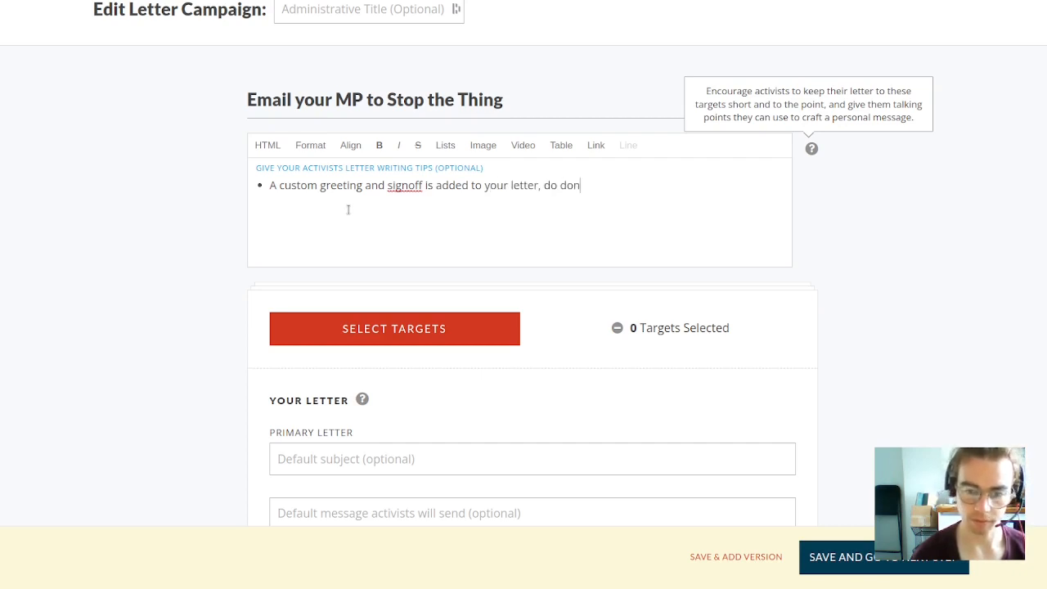
{"action": "type", "text": "'t add them"}
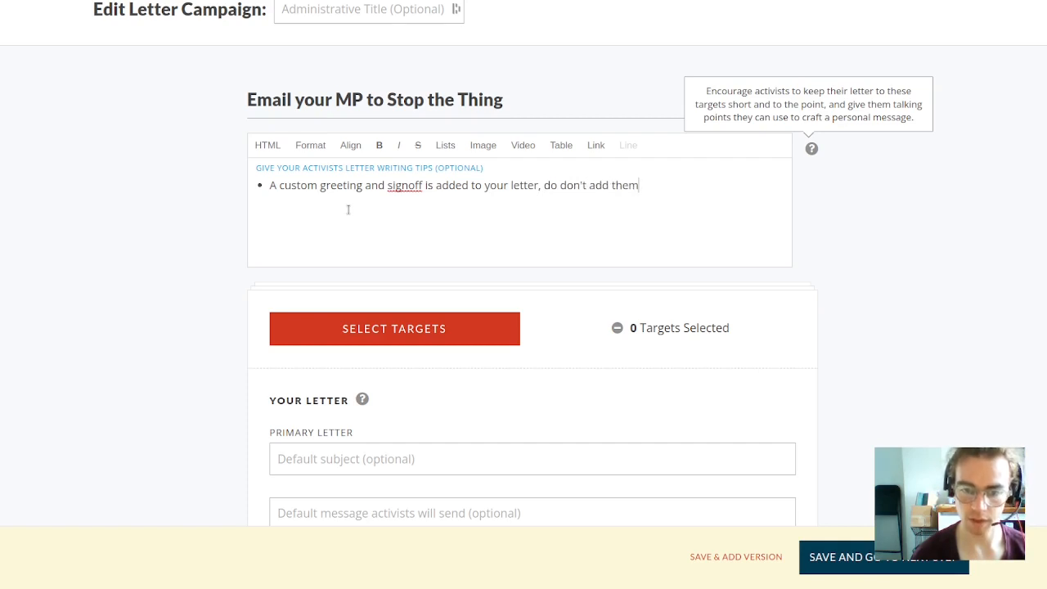
{"action": "type", "text": " in here"}
{"action": "key", "text": "Return"}
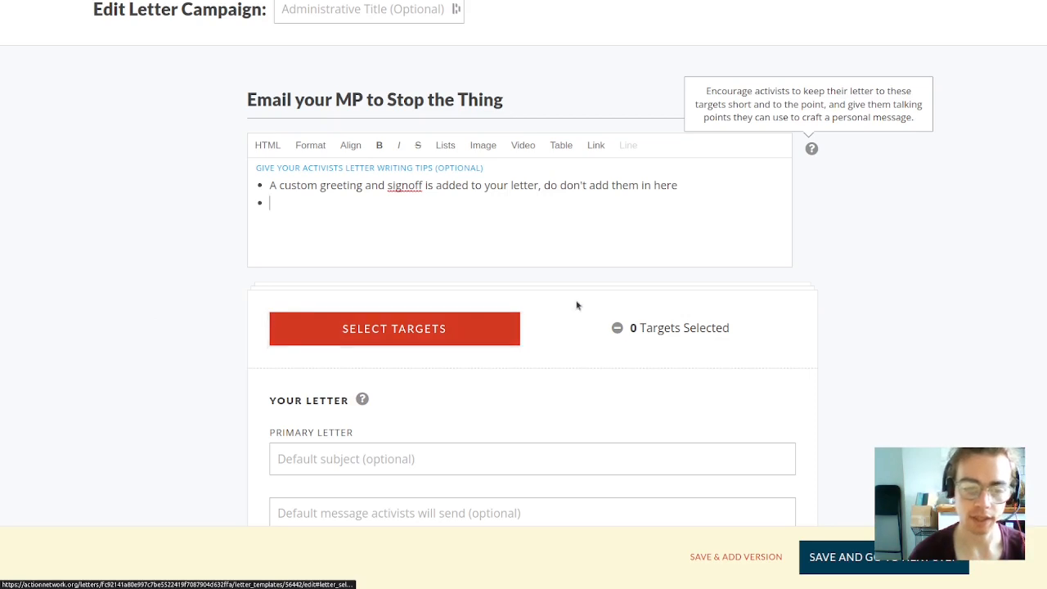
{"action": "scroll", "coordinate": [554, 269], "scroll_direction": "down", "scroll_amount": 1}
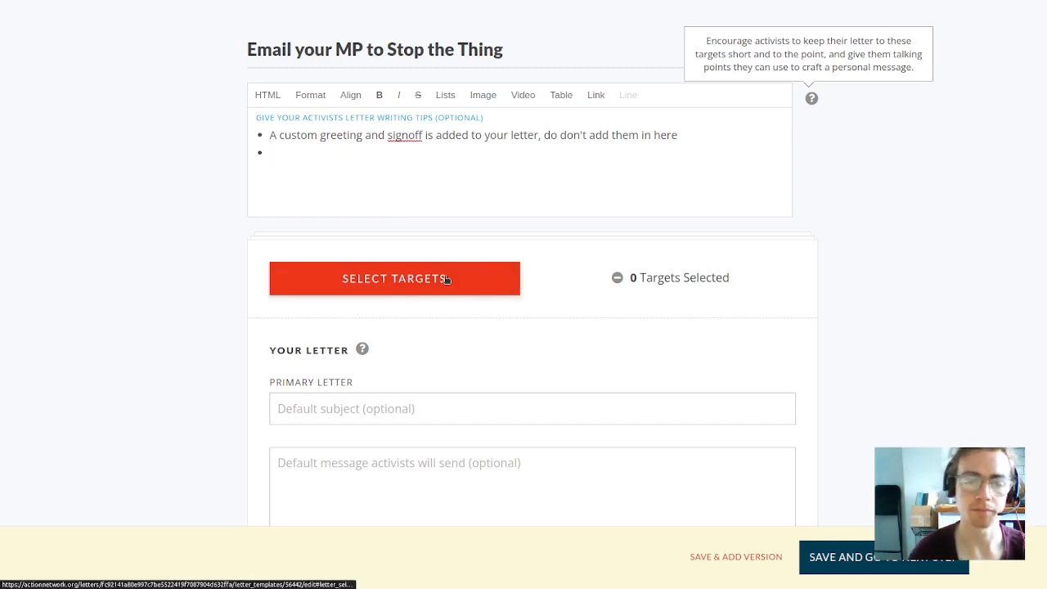
- Open the letter's target selection and try picking the single target Rishi Sunak from the target lists
{"action": "left_click", "coordinate": [413, 282]}
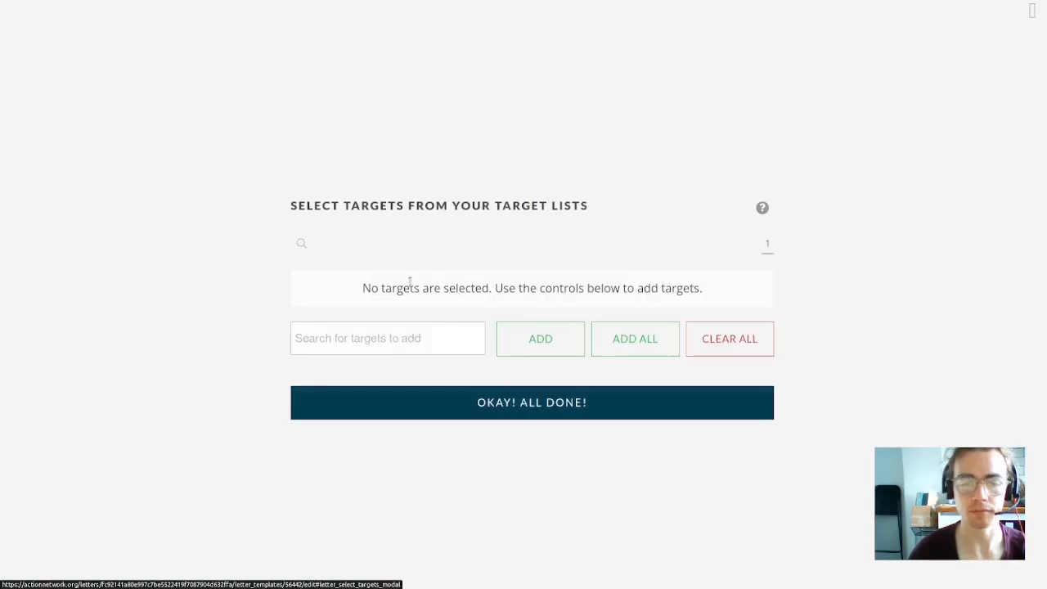
{"action": "left_click", "coordinate": [385, 335]}
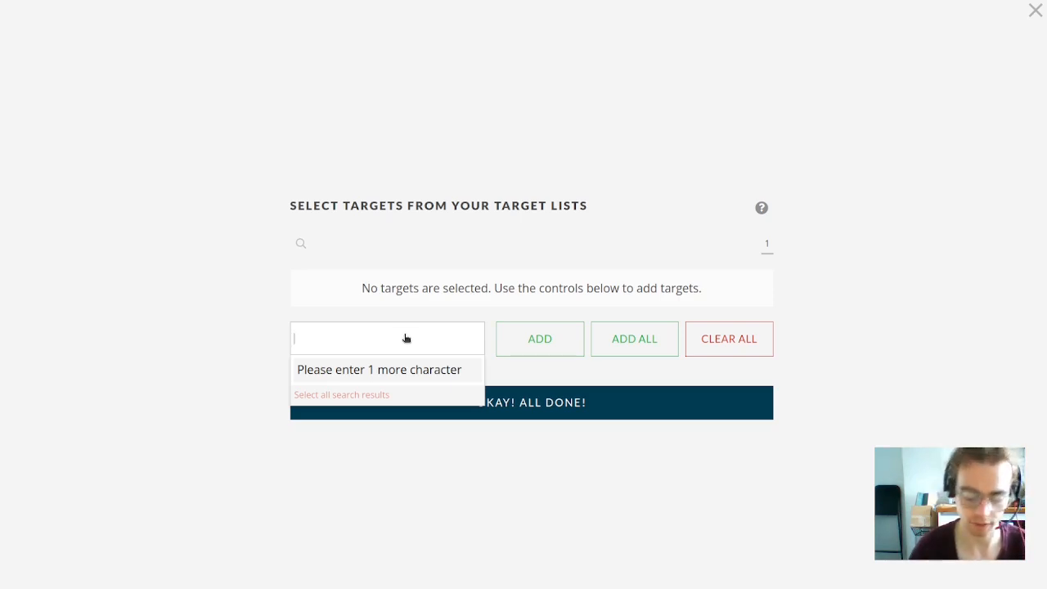
{"action": "type", "text": "Rishi"}
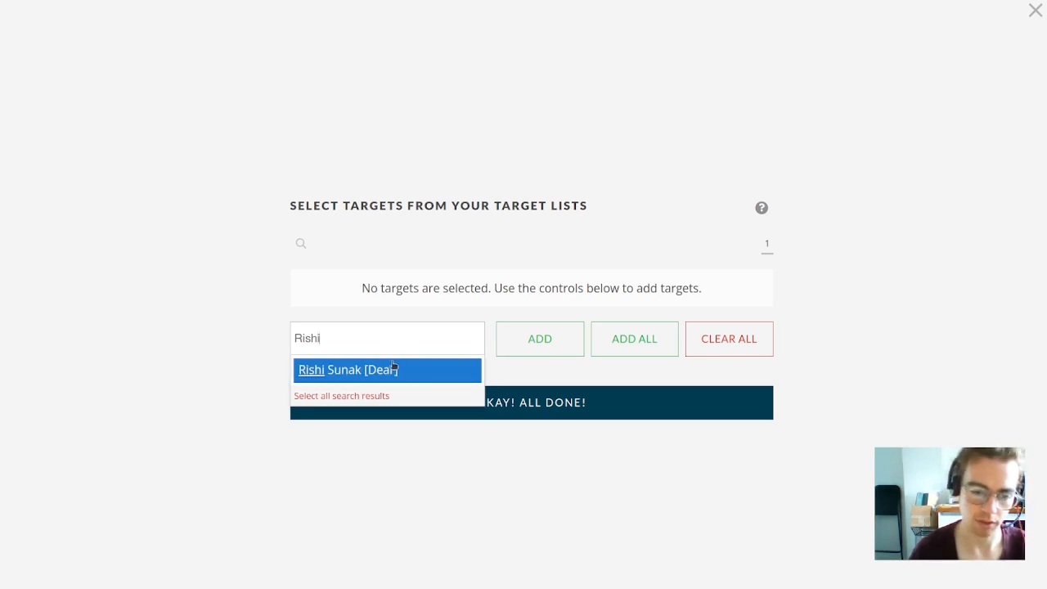
{"action": "left_click", "coordinate": [393, 368]}
{"action": "left_click", "coordinate": [304, 336]}
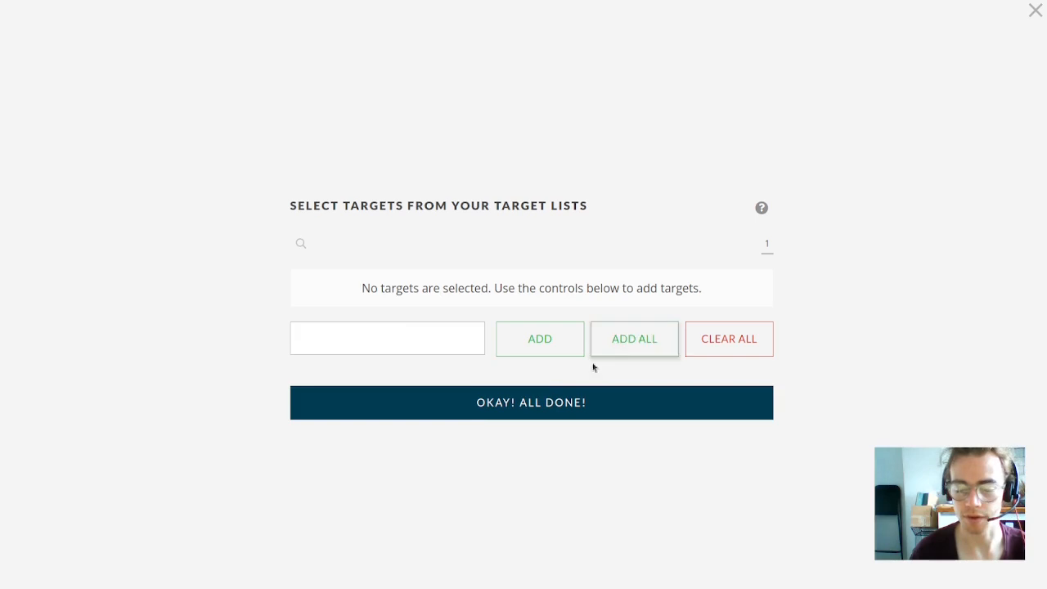
- Add all targets from the target lists to the letter and confirm the selection
{"action": "left_click", "coordinate": [620, 350]}
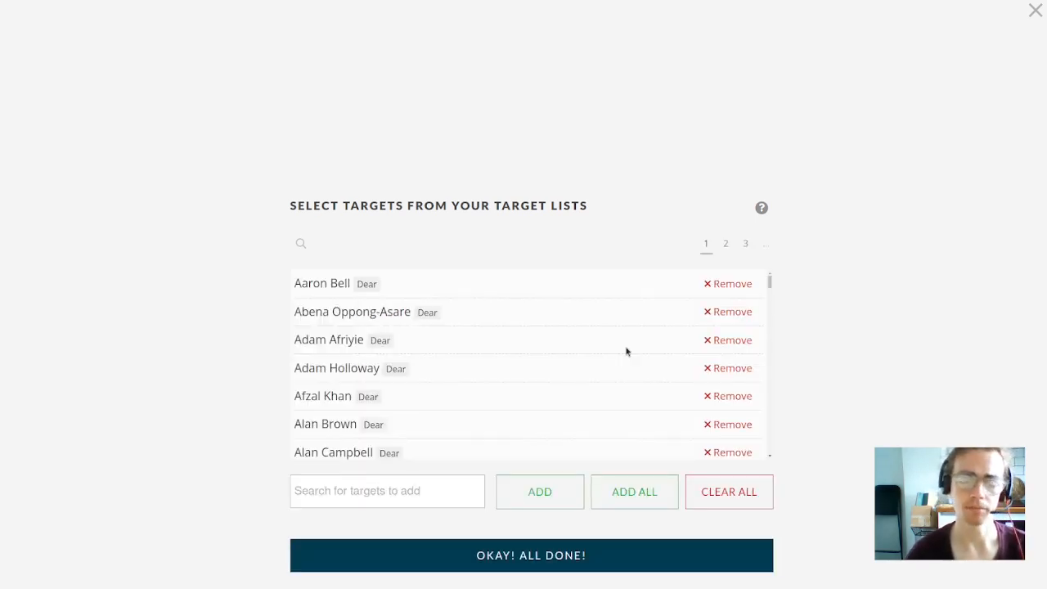
{"action": "scroll", "coordinate": [818, 363], "scroll_direction": "down", "scroll_amount": 1}
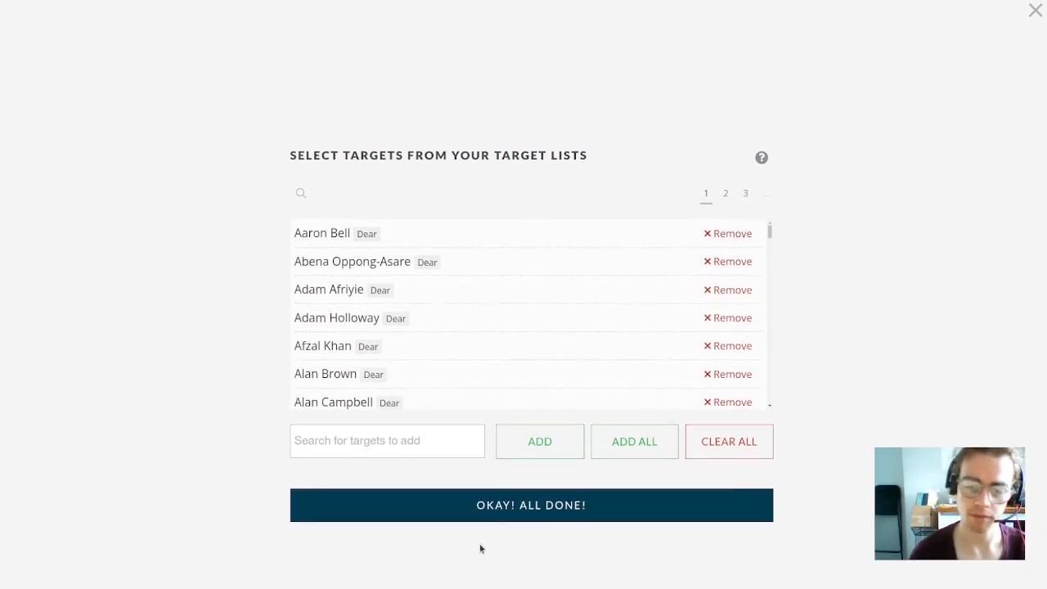
{"action": "left_click", "coordinate": [509, 506]}
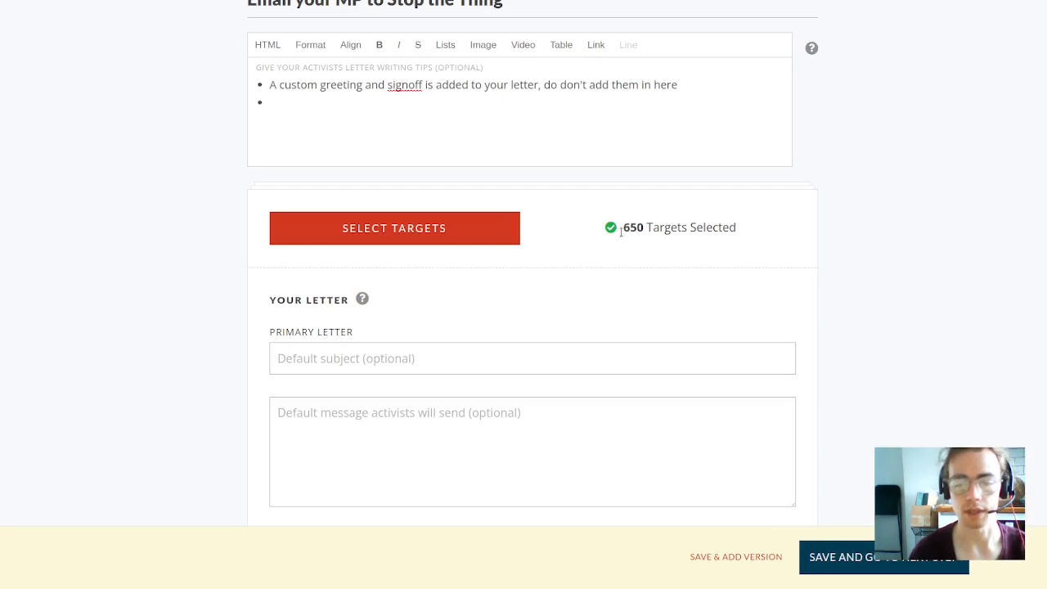
- Check how many targets are selected for the letter
{"action": "left_click_drag", "start_coordinate": [621, 229], "coordinate": [766, 232]}
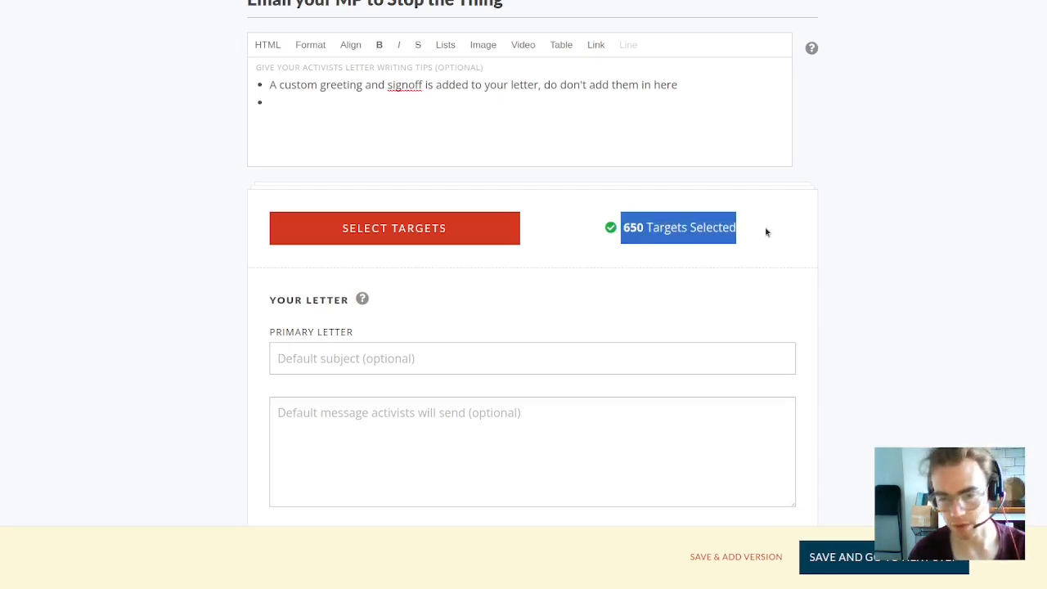
{"action": "left_click", "coordinate": [767, 232]}
{"action": "left_click_drag", "start_coordinate": [624, 220], "coordinate": [764, 238]}
{"action": "left_click", "coordinate": [764, 238]}
{"action": "left_click_drag", "start_coordinate": [625, 230], "coordinate": [810, 247]}
{"action": "left_click", "coordinate": [812, 250]}
- Leave the default letter subject and message blank, then save and continue to editing the thank-you page
{"action": "scroll", "coordinate": [199, 262], "scroll_direction": "down", "scroll_amount": 1}
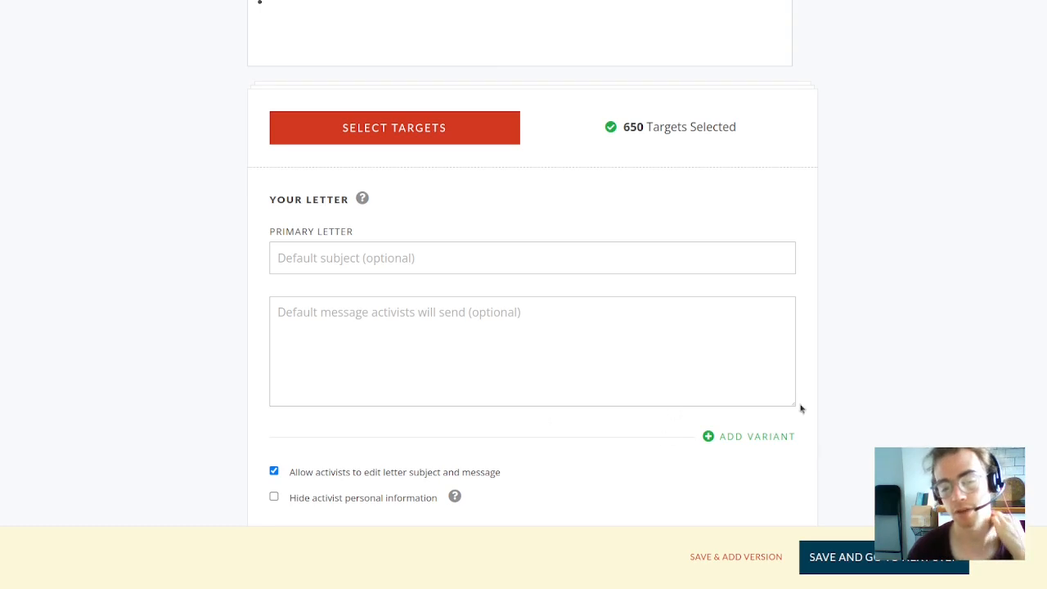
{"action": "scroll", "coordinate": [895, 398], "scroll_direction": "down", "scroll_amount": 2}
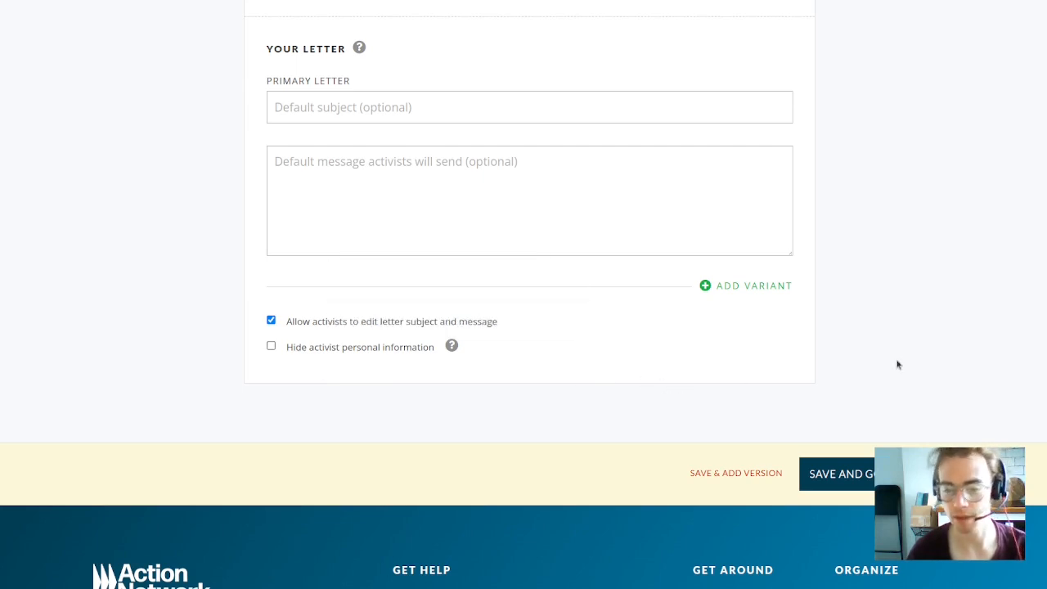
{"action": "scroll", "coordinate": [898, 365], "scroll_direction": "up", "scroll_amount": 3}
{"action": "scroll", "coordinate": [458, 375], "scroll_direction": "down", "scroll_amount": 1}
{"action": "scroll", "coordinate": [458, 375], "scroll_direction": "down", "scroll_amount": 1}
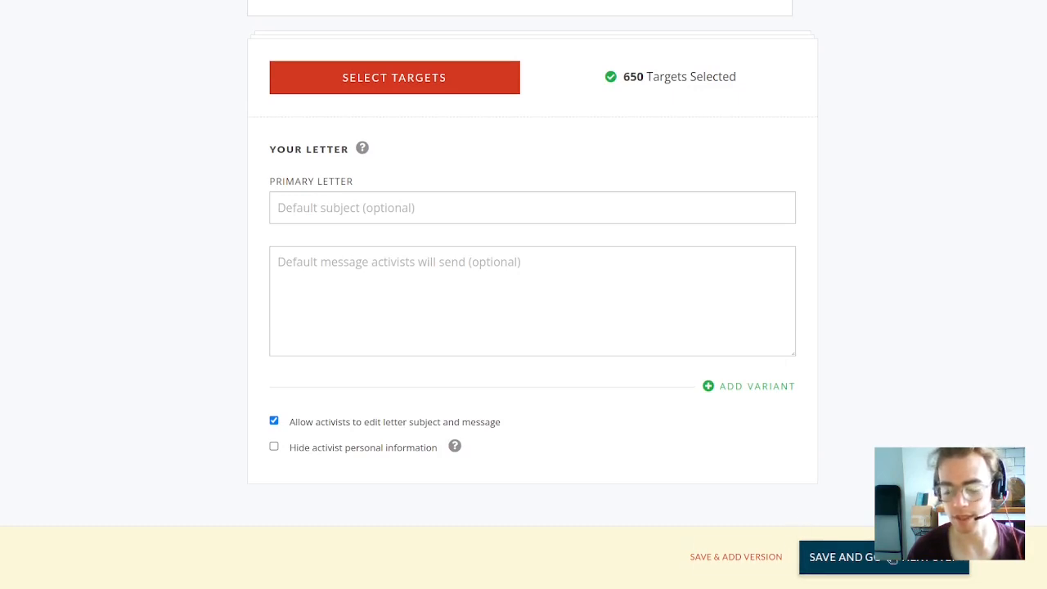
{"action": "left_click", "coordinate": [892, 558]}
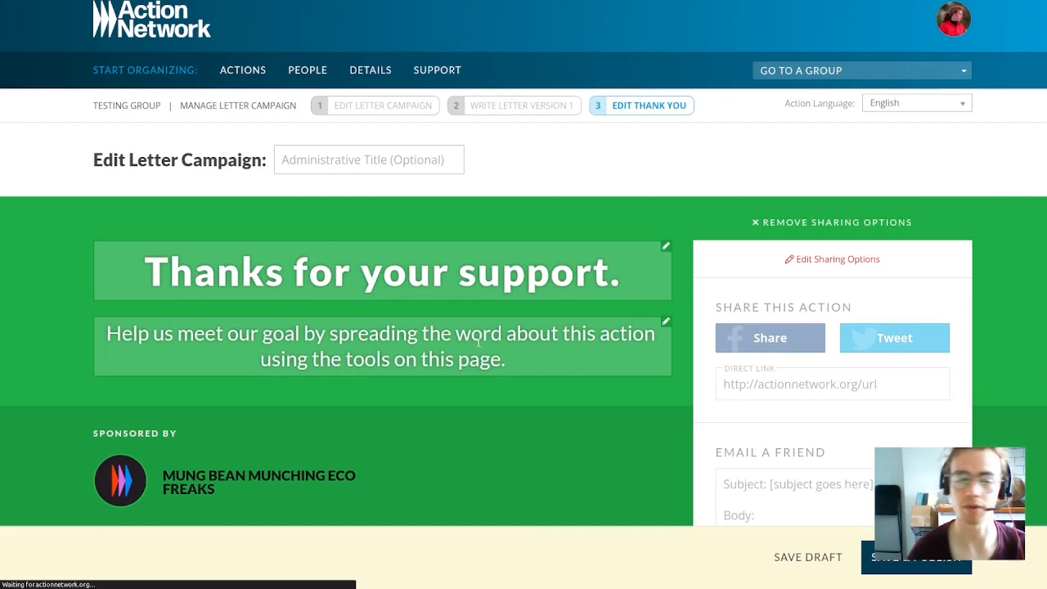
- Review the thank-you page's heading, its text about spreading the word, and the optional additional message field
{"action": "left_click_drag", "start_coordinate": [228, 333], "coordinate": [380, 335]}
{"action": "left_click_drag", "start_coordinate": [458, 354], "coordinate": [523, 360]}
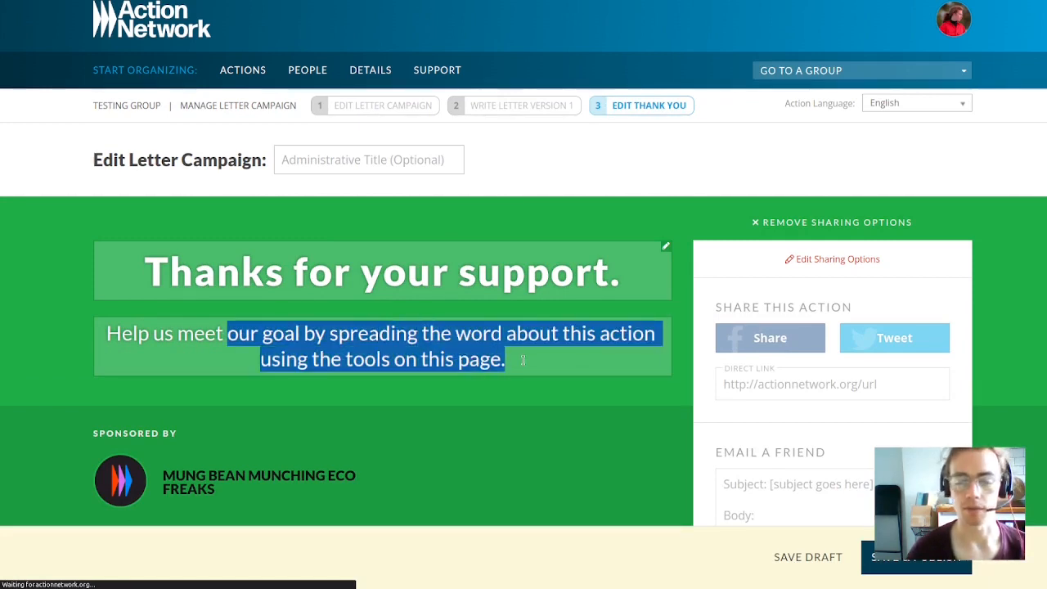
{"action": "left_click", "coordinate": [524, 360]}
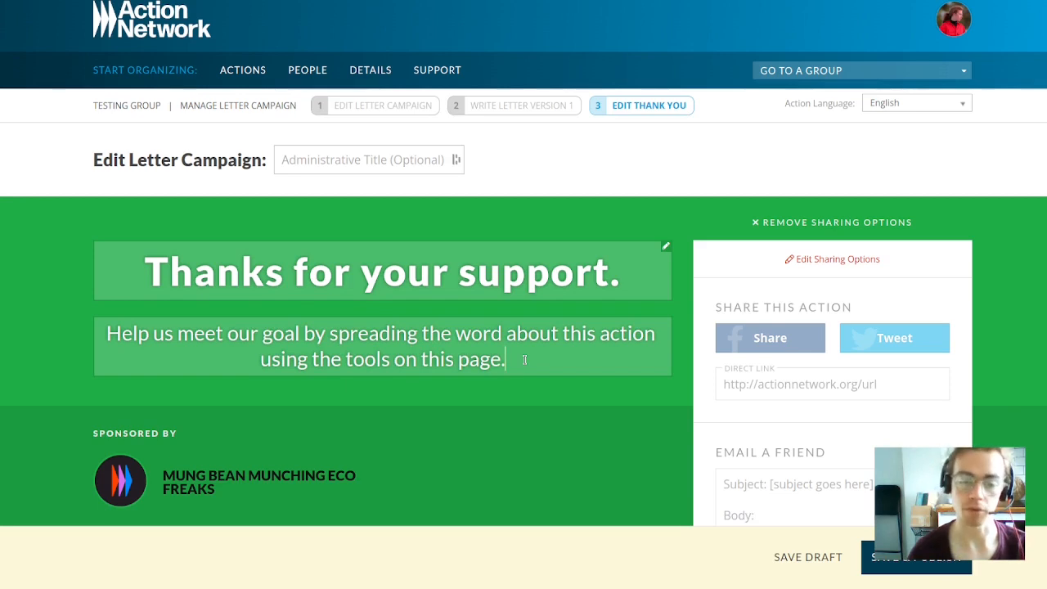
{"action": "scroll", "coordinate": [524, 360], "scroll_direction": "down", "scroll_amount": 1}
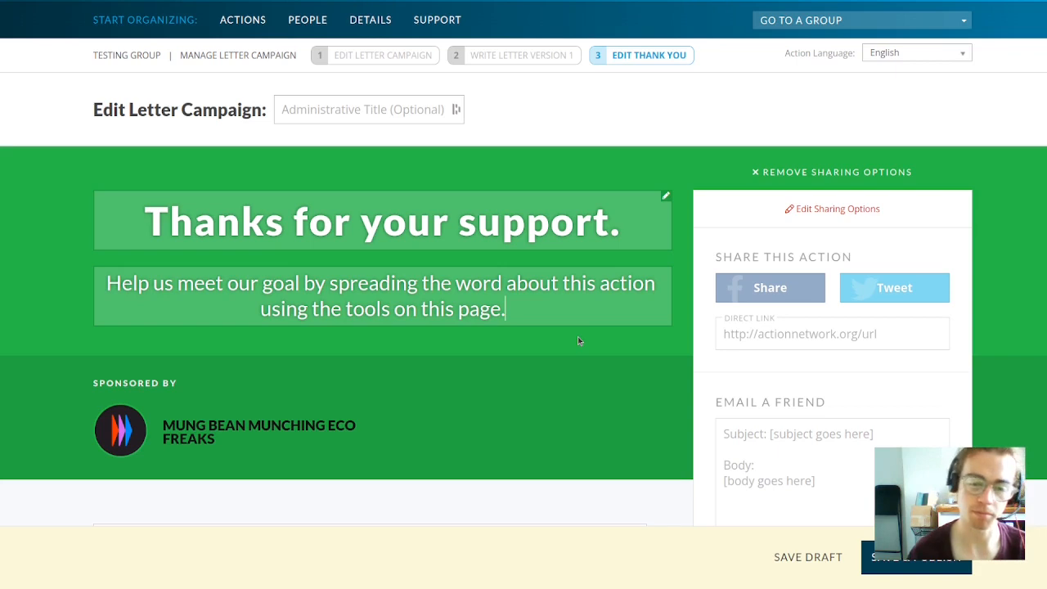
{"action": "scroll", "coordinate": [578, 341], "scroll_direction": "down", "scroll_amount": 3}
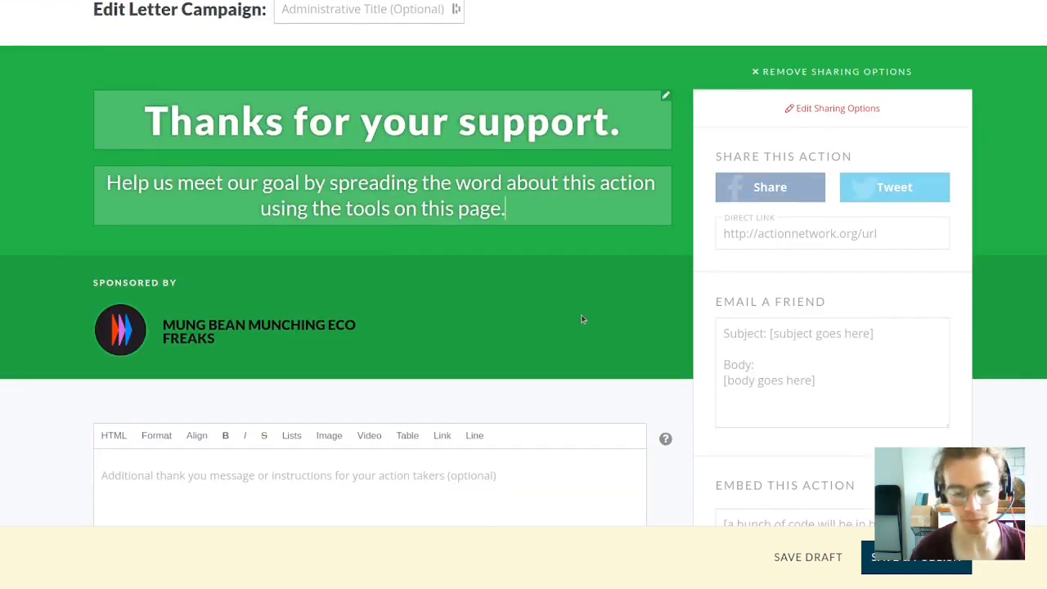
{"action": "left_click", "coordinate": [244, 401]}
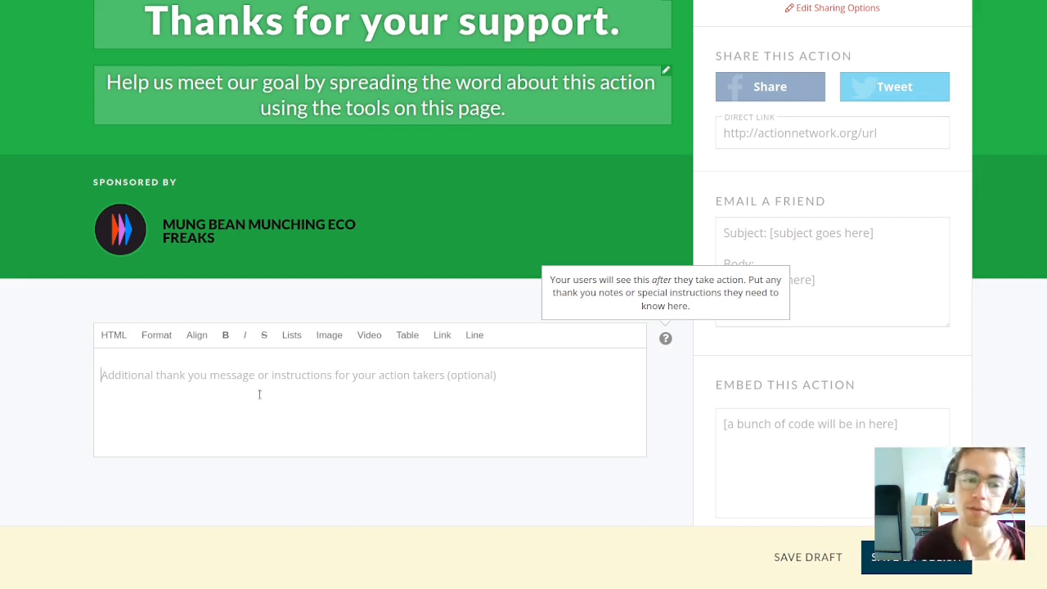
{"action": "scroll", "coordinate": [918, 188], "scroll_direction": "up", "scroll_amount": 3}
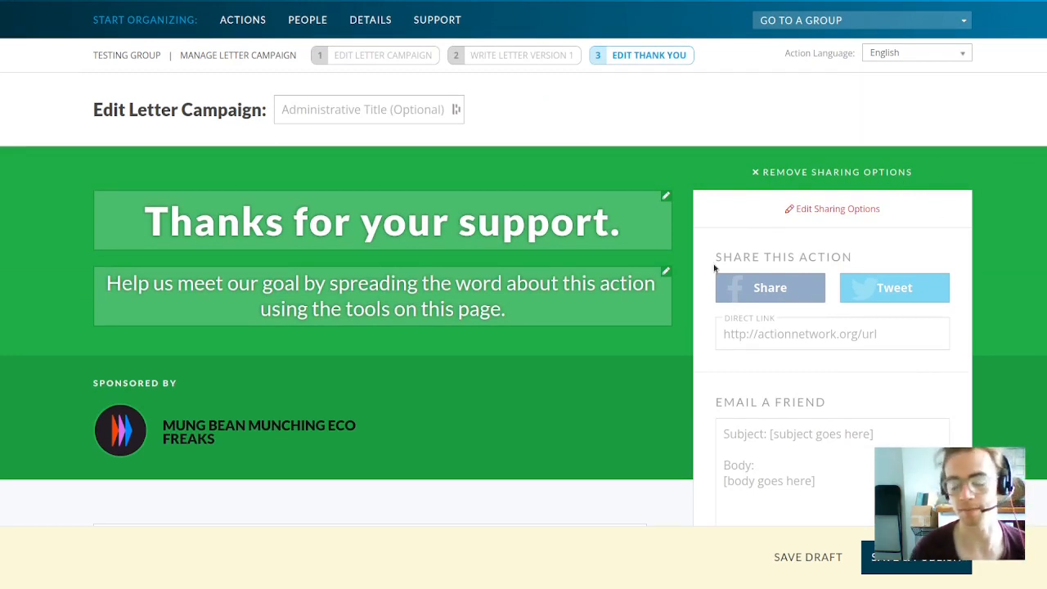
- Open the sharing options and review the Facebook title, link and description
{"action": "left_click", "coordinate": [836, 211]}
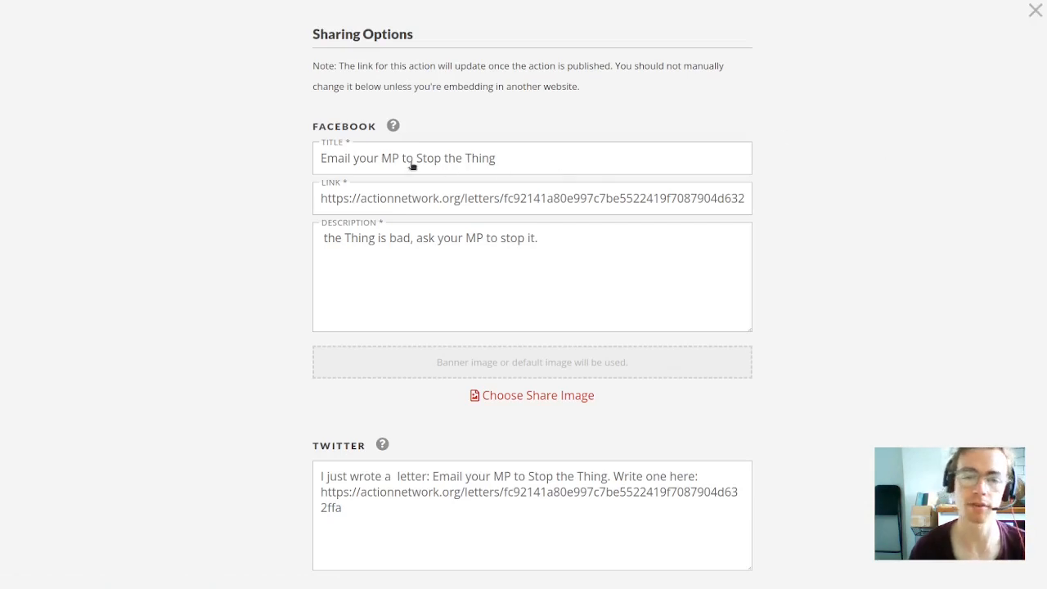
{"action": "left_click_drag", "start_coordinate": [327, 159], "coordinate": [507, 161]}
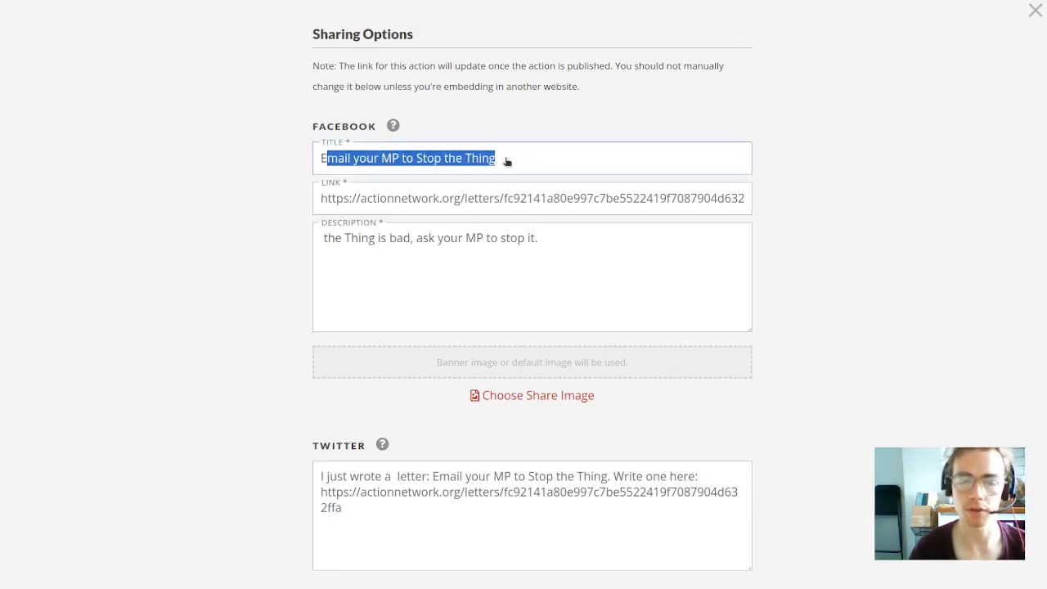
{"action": "triple_click", "coordinate": [513, 161]}
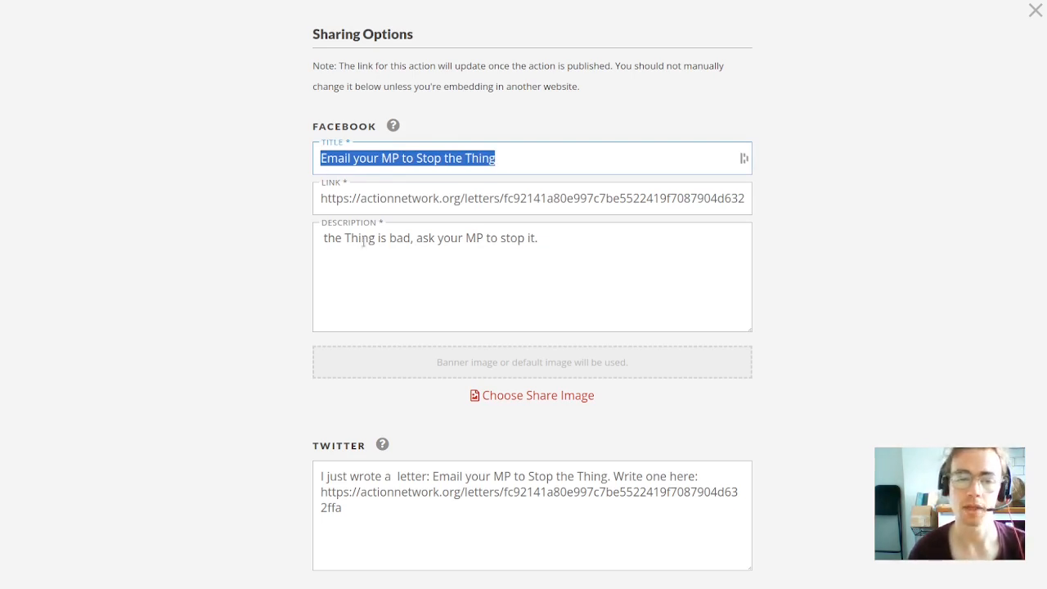
{"action": "left_click_drag", "start_coordinate": [323, 239], "coordinate": [610, 271]}
{"action": "left_click", "coordinate": [610, 270]}
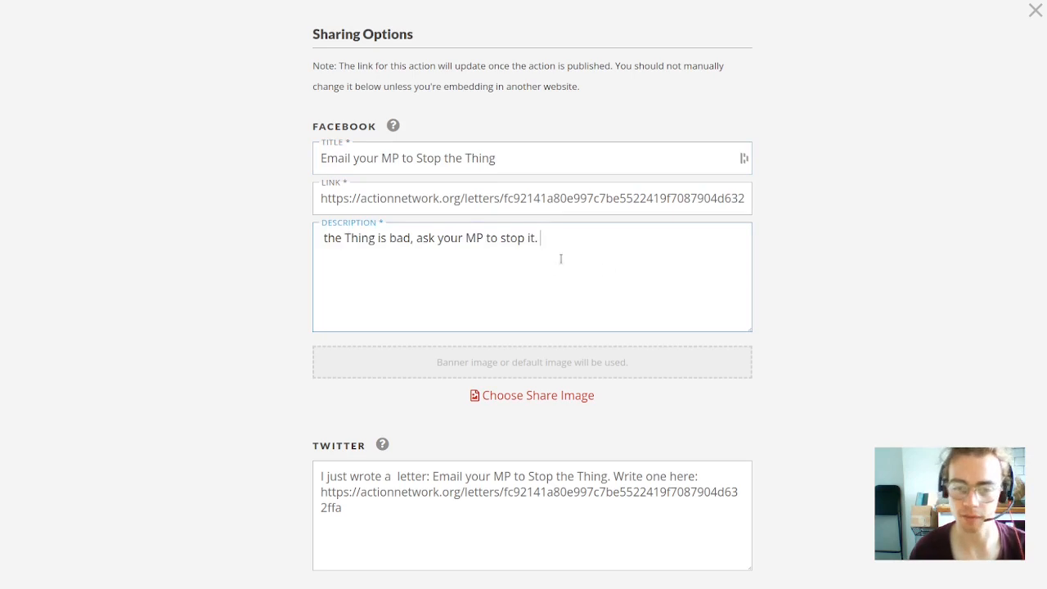
{"action": "left_click", "coordinate": [423, 197]}
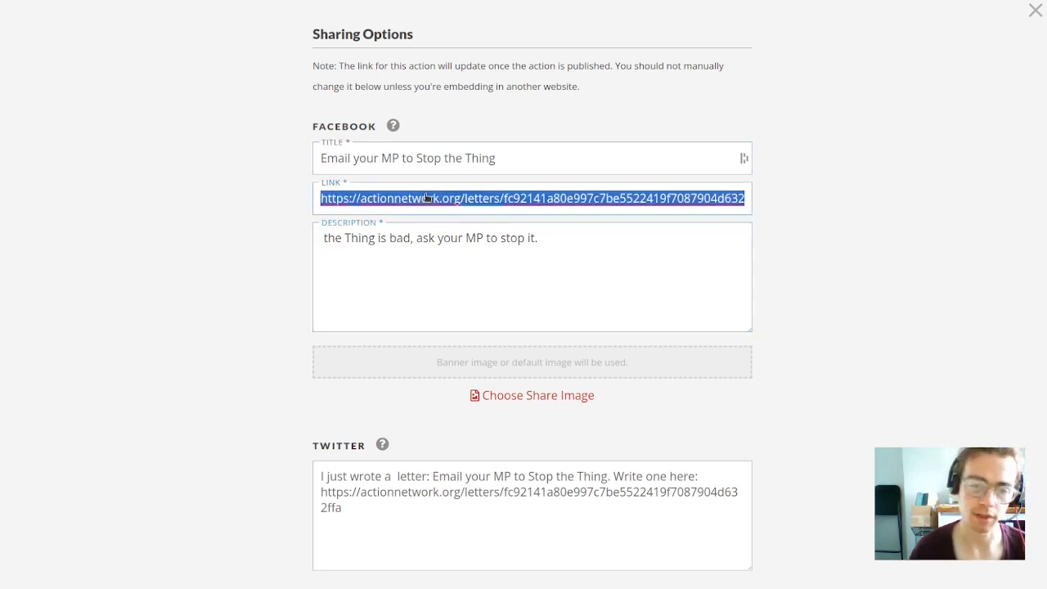
{"action": "left_click", "coordinate": [532, 237]}
{"action": "left_click", "coordinate": [549, 205]}
{"action": "left_click", "coordinate": [584, 250]}
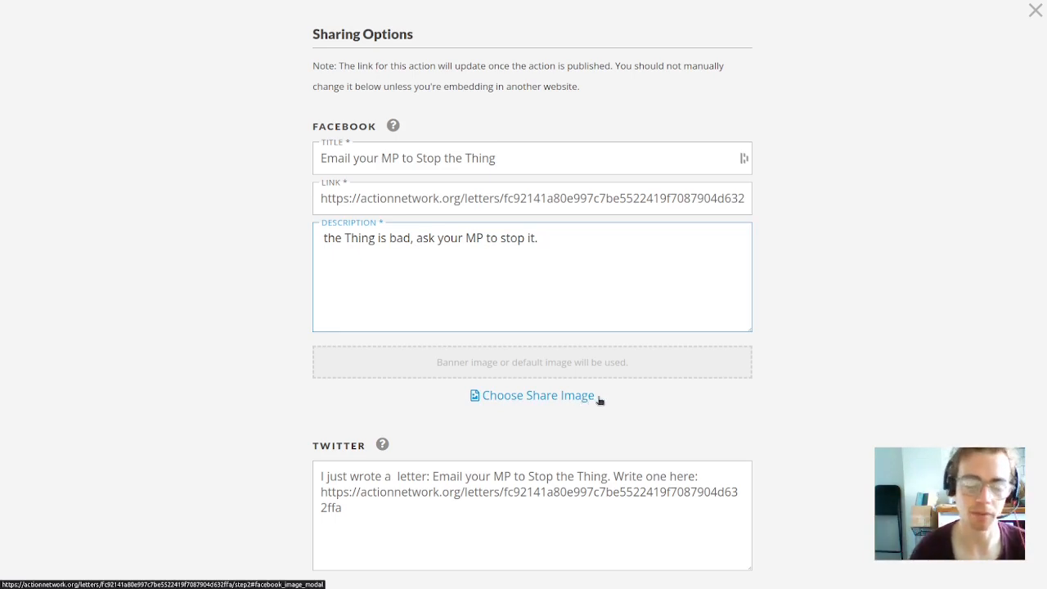
- Review the prefilled Twitter message and its campaign link in the sharing options
{"action": "scroll", "coordinate": [790, 388], "scroll_direction": "down", "scroll_amount": 2}
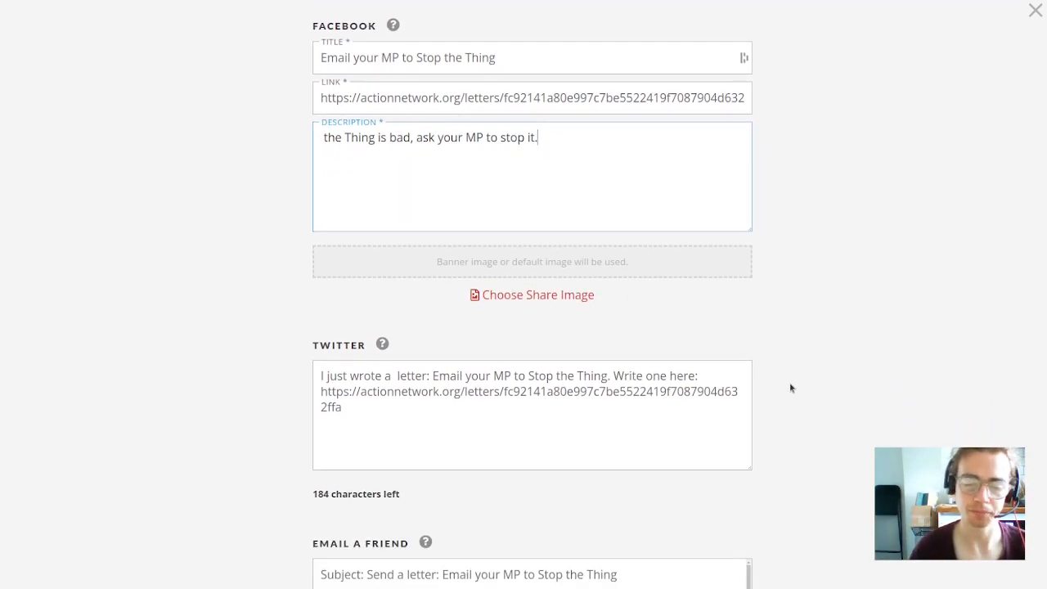
{"action": "left_click", "coordinate": [320, 375]}
{"action": "left_click", "coordinate": [702, 369], "text": "shift"}
{"action": "left_click_drag", "start_coordinate": [716, 375], "coordinate": [259, 381]}
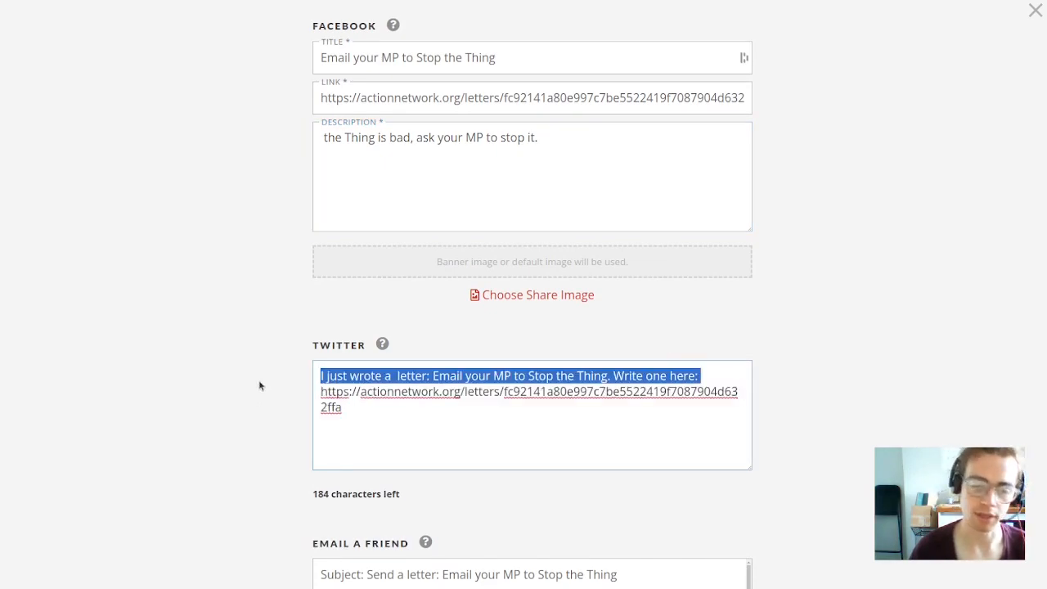
{"action": "left_click_drag", "start_coordinate": [390, 408], "coordinate": [303, 394]}
{"action": "left_click", "coordinate": [474, 375]}
{"action": "key", "text": "ctrl+a"}
{"action": "left_click", "coordinate": [467, 409]}
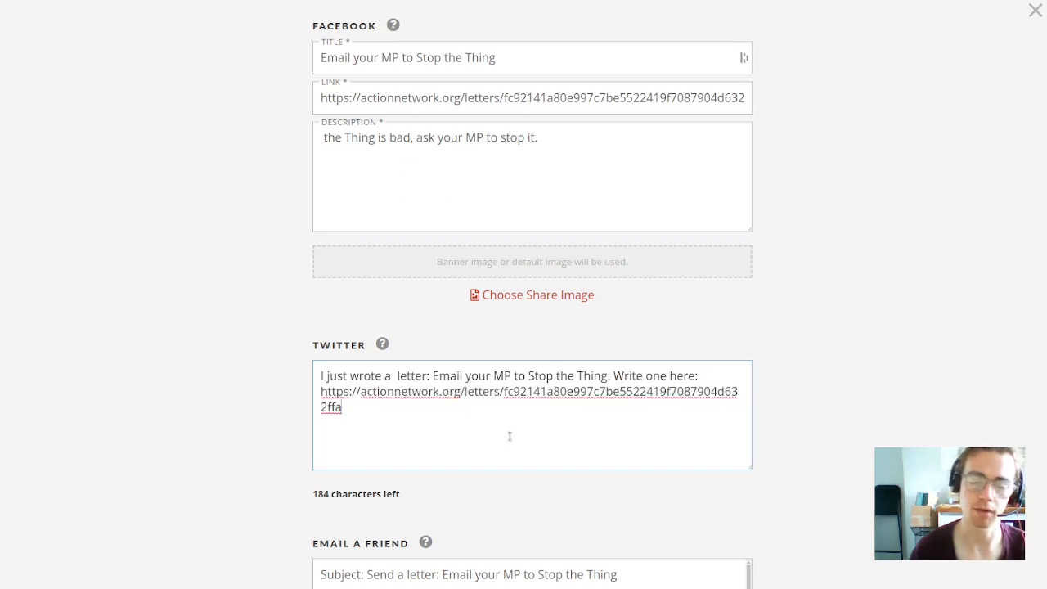
- Read through the subject and body of the prefilled Email a Friend message
{"action": "scroll", "coordinate": [509, 434], "scroll_direction": "down", "scroll_amount": 2}
{"action": "scroll", "coordinate": [494, 374], "scroll_direction": "down", "scroll_amount": 1}
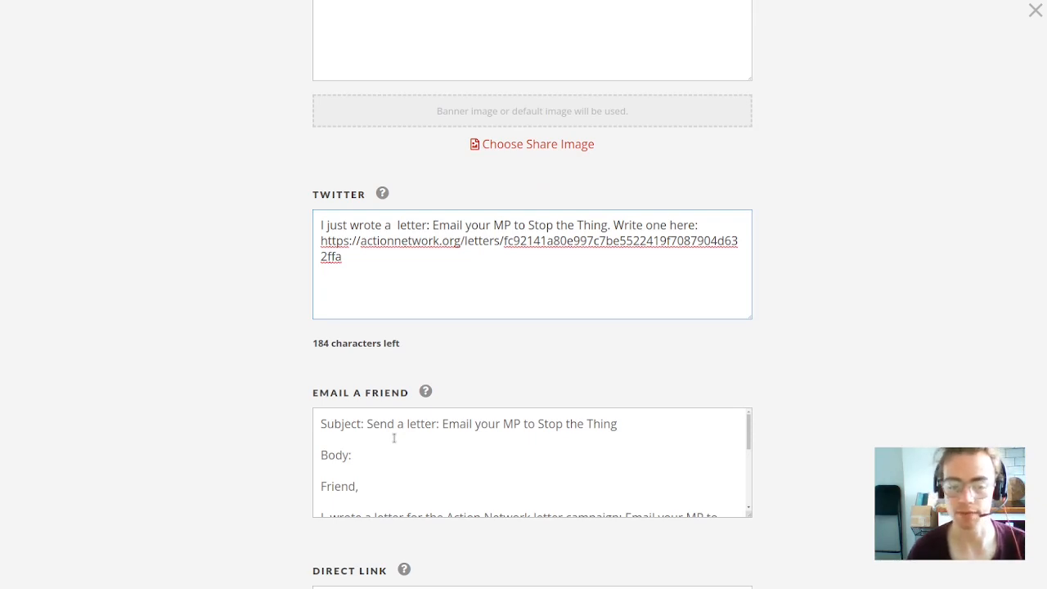
{"action": "scroll", "coordinate": [375, 433], "scroll_direction": "down", "scroll_amount": 2}
{"action": "scroll", "coordinate": [377, 434], "scroll_direction": "up", "scroll_amount": 2}
{"action": "left_click_drag", "start_coordinate": [364, 428], "coordinate": [619, 426]}
{"action": "left_click", "coordinate": [602, 452]}
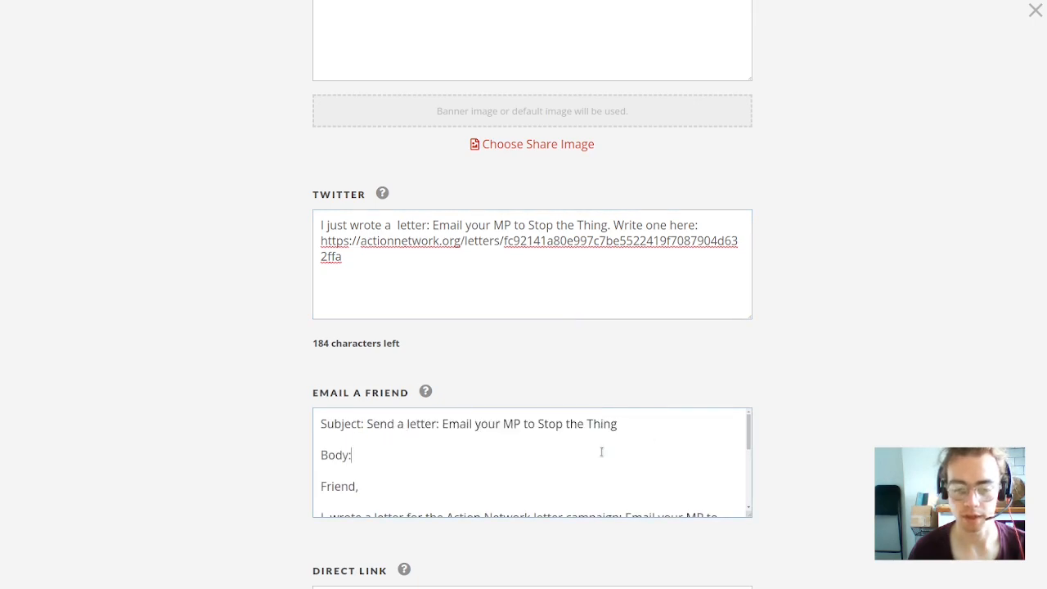
{"action": "scroll", "coordinate": [473, 487], "scroll_direction": "down", "scroll_amount": 2}
{"action": "scroll", "coordinate": [364, 442], "scroll_direction": "down", "scroll_amount": 2}
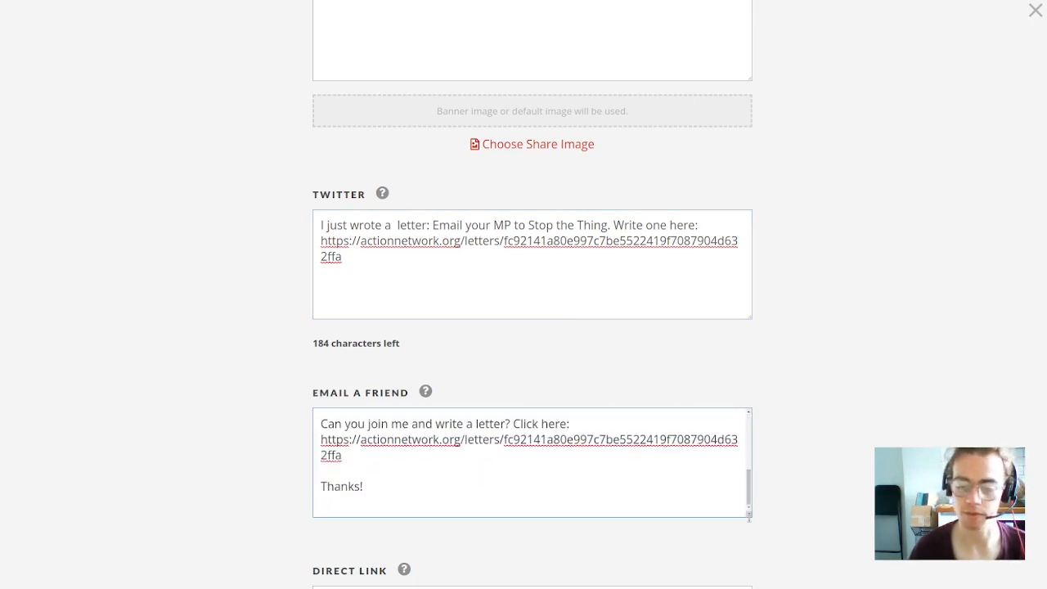
- Enlarge the Email a Friend box to check its link, then save and close the sharing options
{"action": "left_click_drag", "start_coordinate": [747, 512], "coordinate": [761, 551]}
{"action": "scroll", "coordinate": [811, 521], "scroll_direction": "down", "scroll_amount": 1}
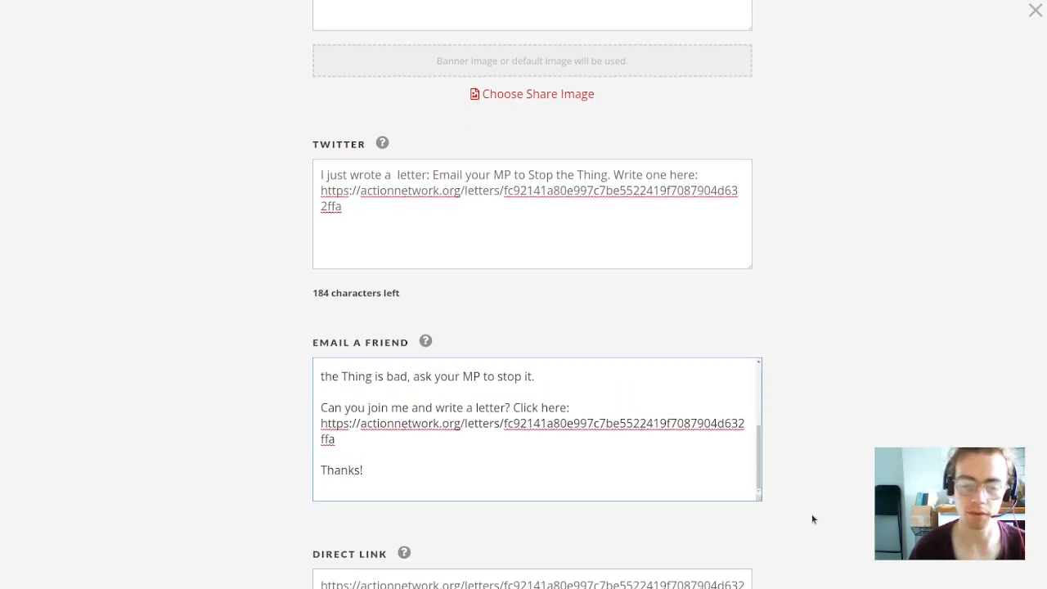
{"action": "triple_click", "coordinate": [358, 437]}
{"action": "left_click", "coordinate": [489, 458]}
{"action": "scroll", "coordinate": [513, 465], "scroll_direction": "down", "scroll_amount": 1}
{"action": "scroll", "coordinate": [513, 466], "scroll_direction": "down", "scroll_amount": 3}
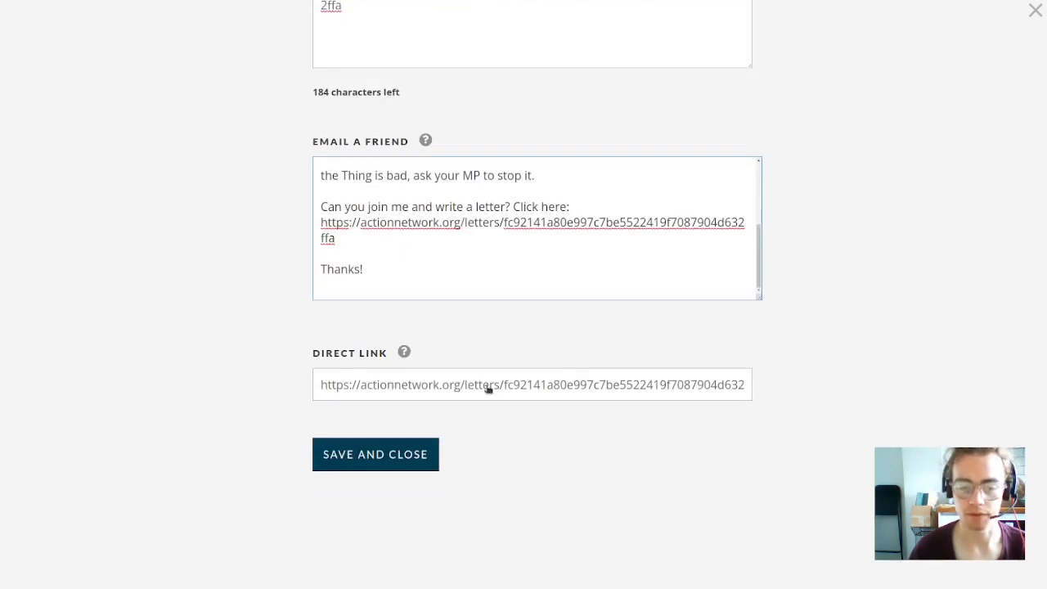
{"action": "left_click", "coordinate": [377, 460]}
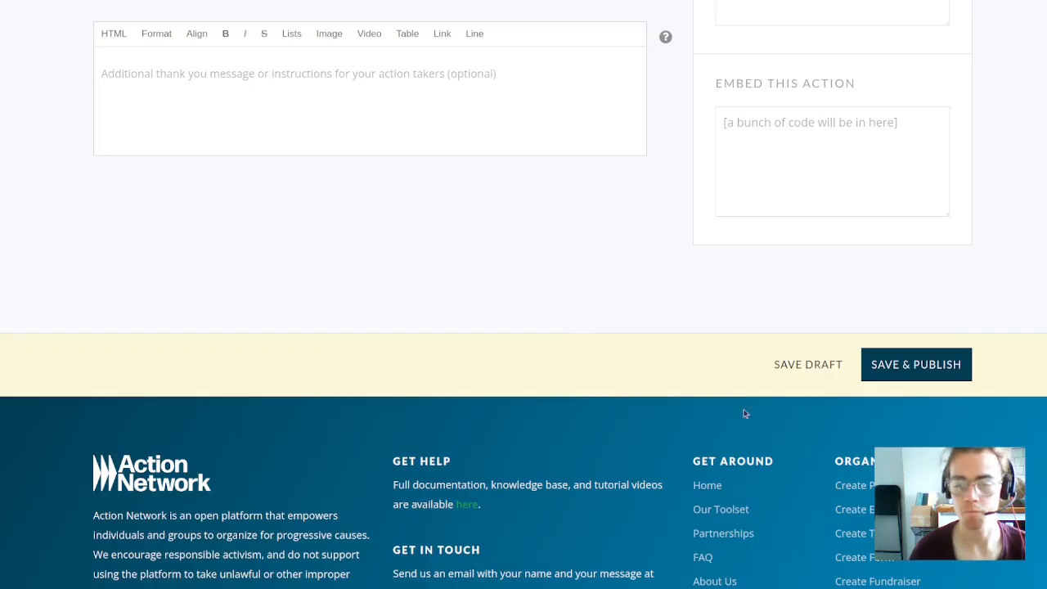
- Save and publish the letter campaign, then look over its management page
{"action": "scroll", "coordinate": [573, 332], "scroll_direction": "up", "scroll_amount": 5}
{"action": "scroll", "coordinate": [841, 443], "scroll_direction": "down", "scroll_amount": 3}
{"action": "left_click", "coordinate": [937, 559]}
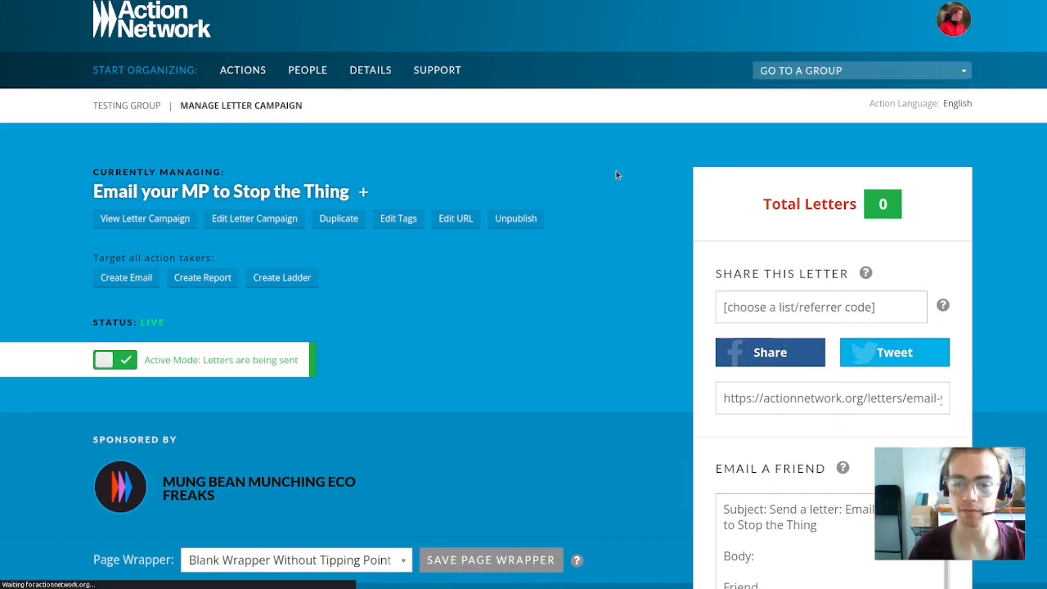
{"action": "scroll", "coordinate": [515, 263], "scroll_direction": "down", "scroll_amount": 3}
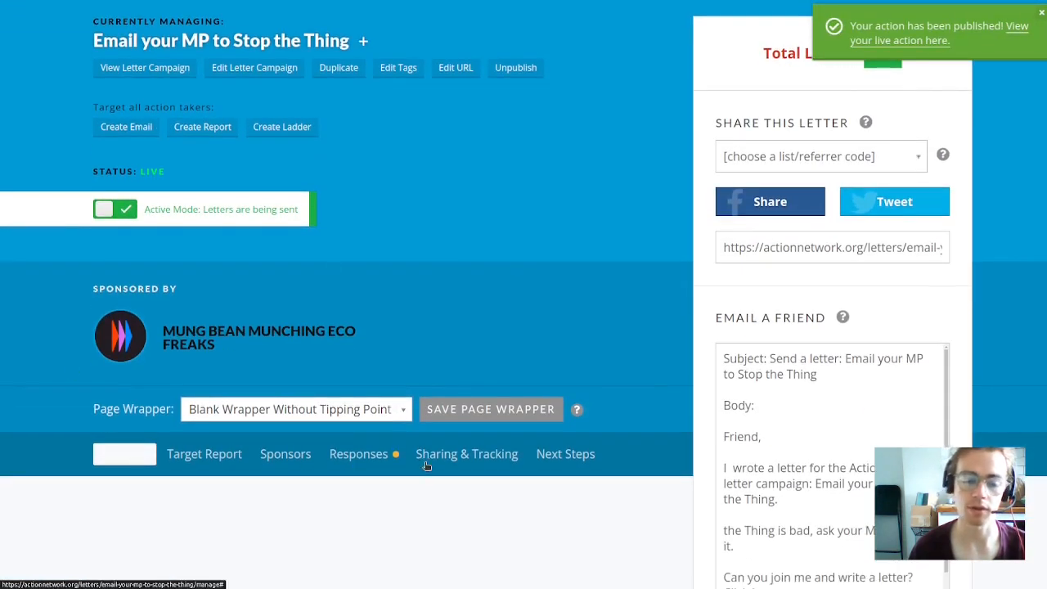
- Open the campaign's response settings and look over the redirect links and the auto-reply email's wrapper, subject, sender and reply-to fields
{"action": "mouse_move", "coordinate": [392, 459]}
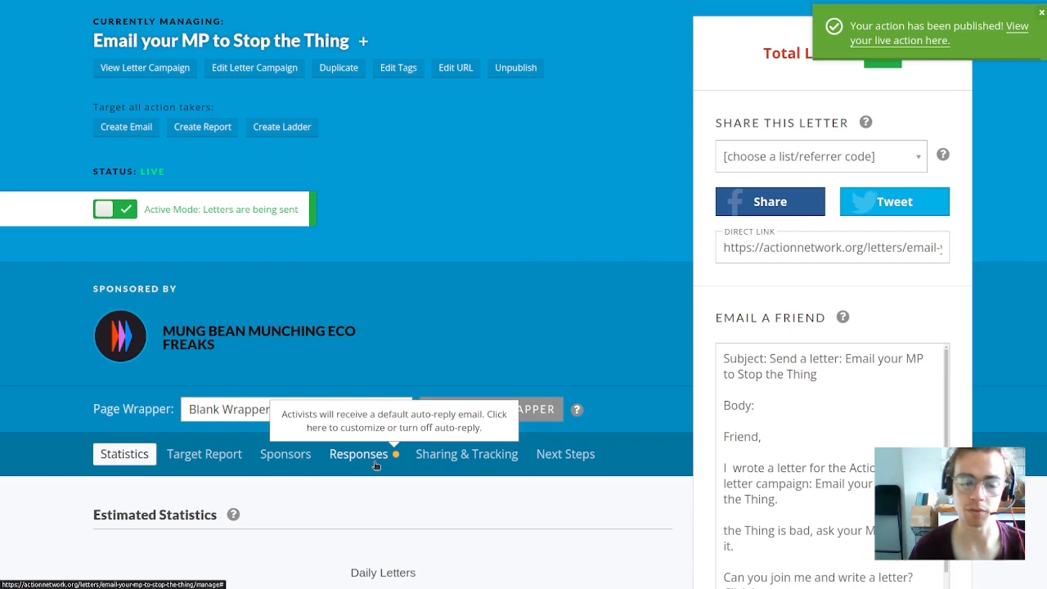
{"action": "left_click", "coordinate": [375, 465]}
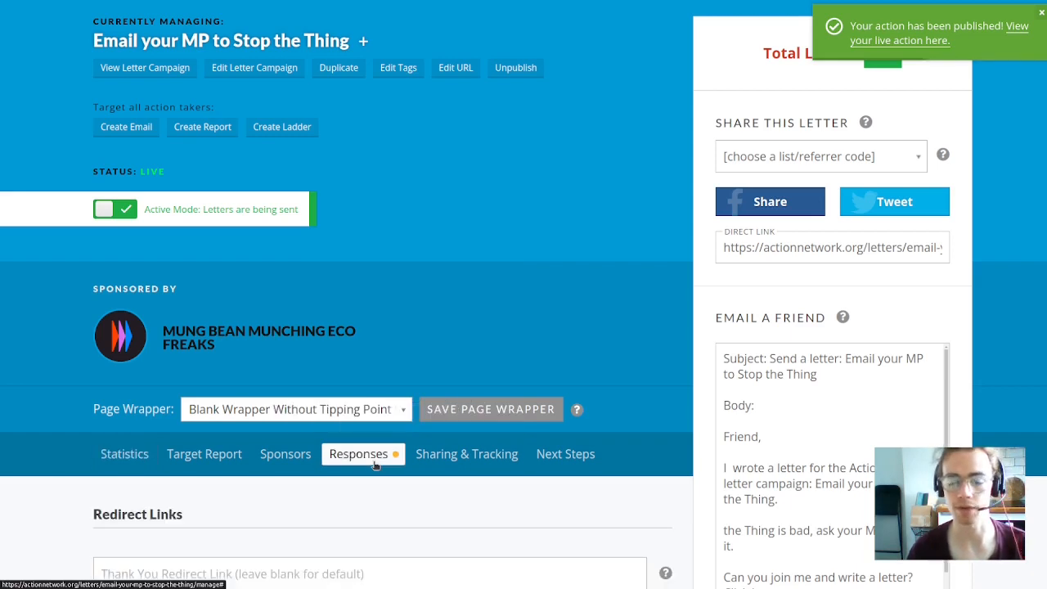
{"action": "scroll", "coordinate": [376, 465], "scroll_direction": "down", "scroll_amount": 5}
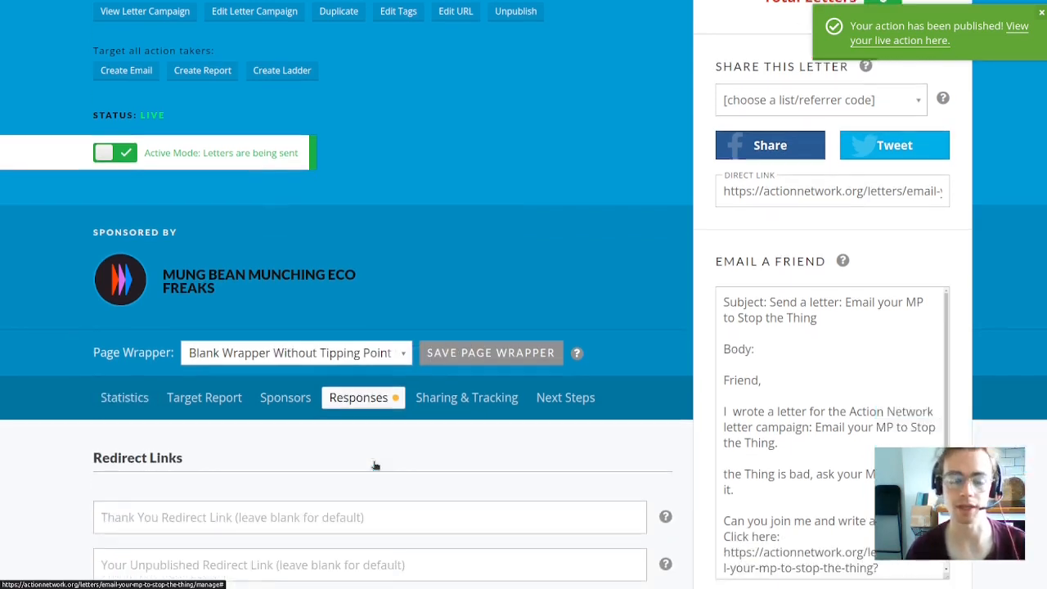
{"action": "scroll", "coordinate": [374, 463], "scroll_direction": "down", "scroll_amount": 3}
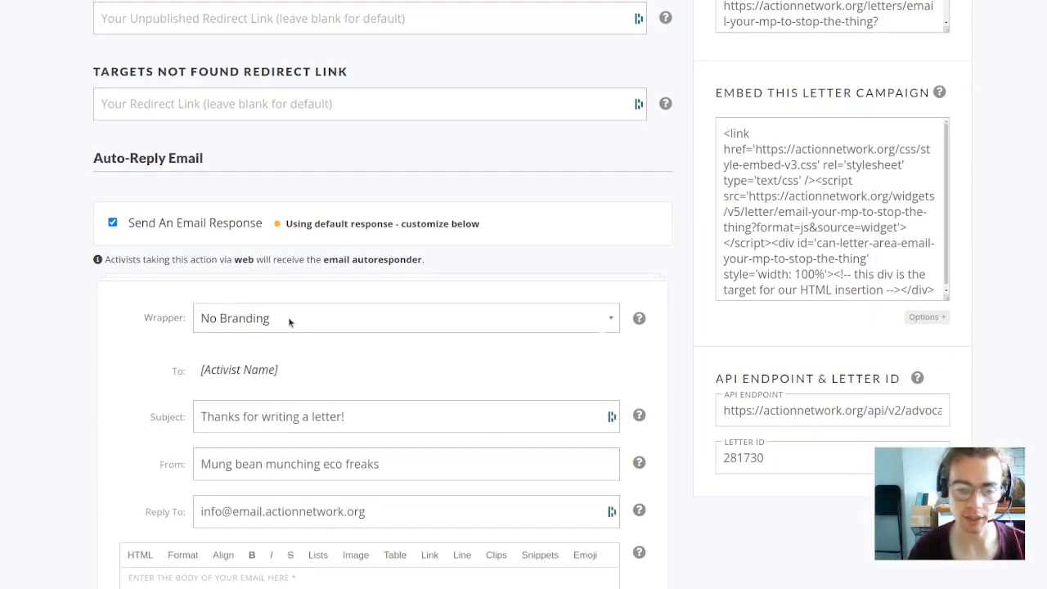
{"action": "scroll", "coordinate": [288, 321], "scroll_direction": "down", "scroll_amount": 1}
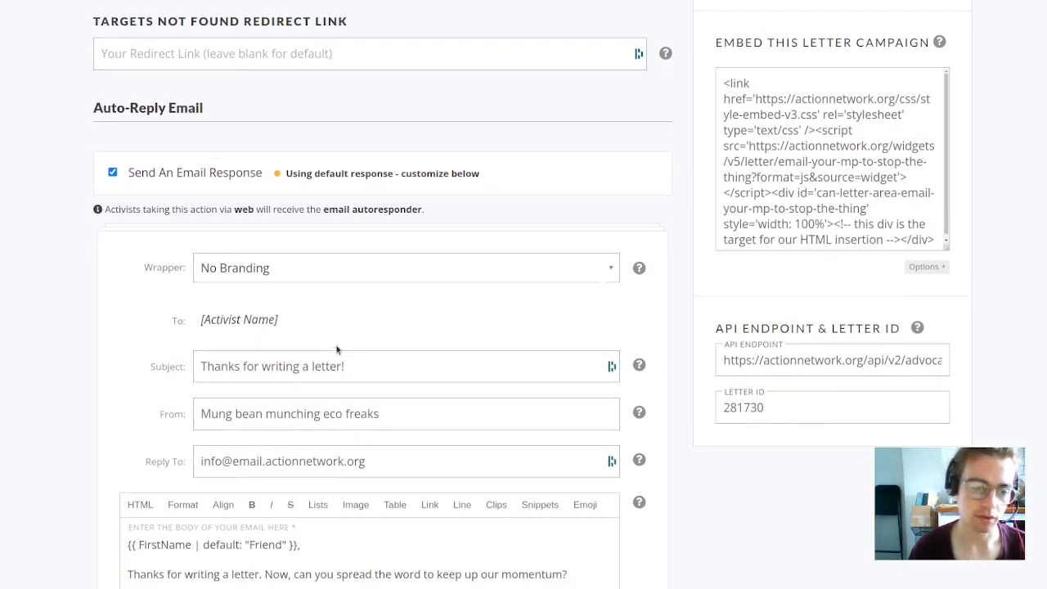
{"action": "scroll", "coordinate": [327, 336], "scroll_direction": "down", "scroll_amount": 1}
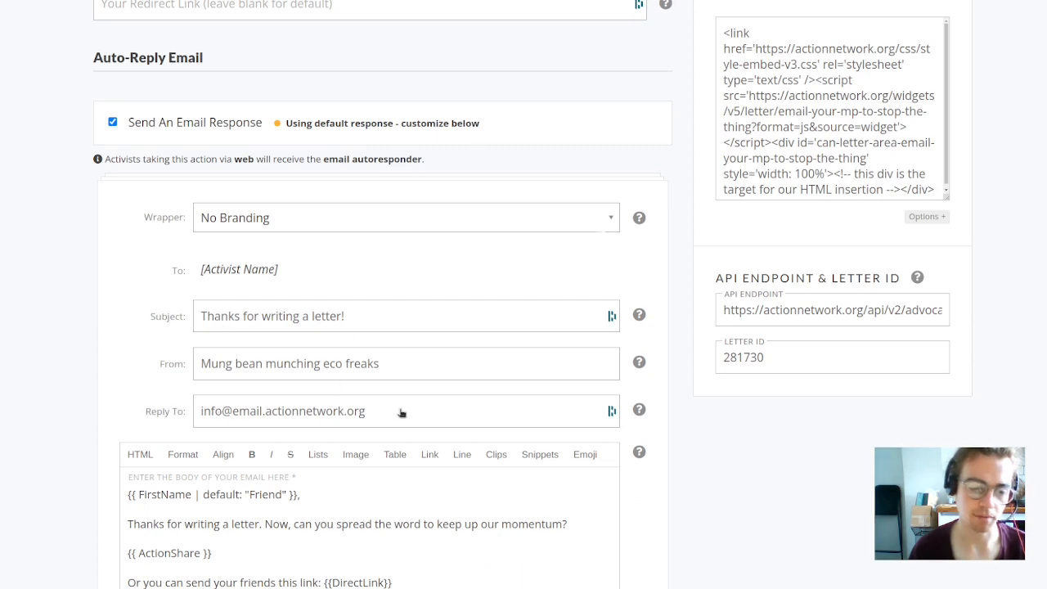
{"action": "scroll", "coordinate": [401, 414], "scroll_direction": "down", "scroll_amount": 2}
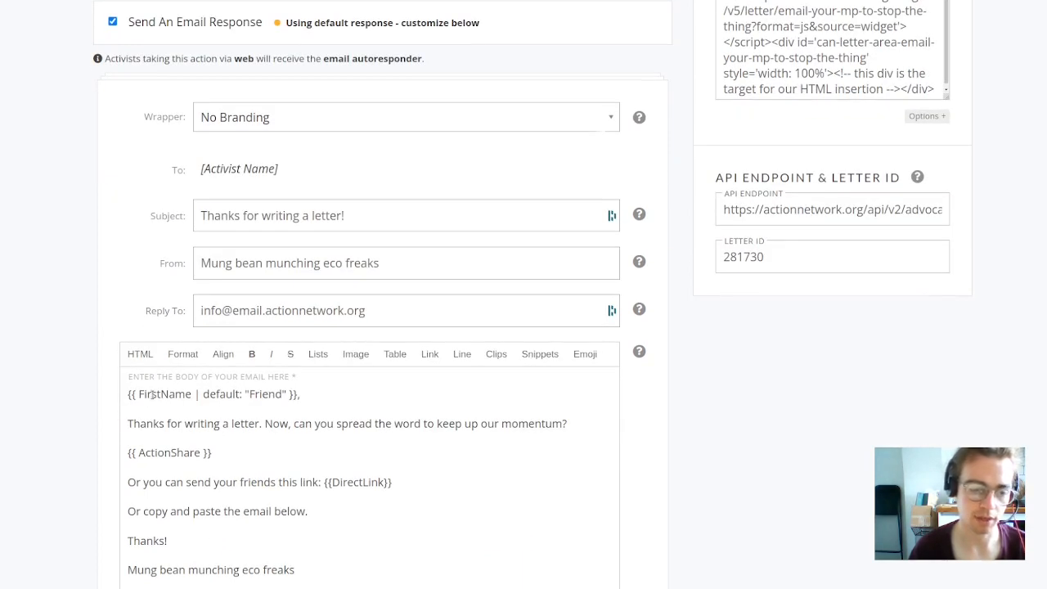
- Read through the default auto-reply email body, then look at the test email and notification options below it
{"action": "left_click_drag", "start_coordinate": [153, 395], "coordinate": [301, 395]}
{"action": "left_click", "coordinate": [253, 422]}
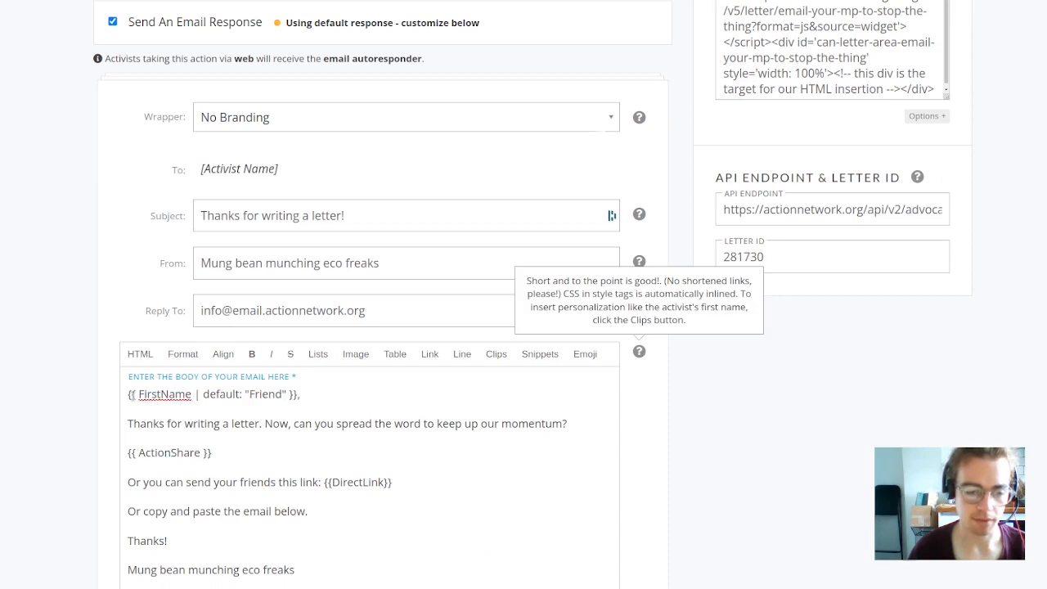
{"action": "left_click_drag", "start_coordinate": [129, 424], "coordinate": [463, 424]}
{"action": "left_click", "coordinate": [478, 424]}
{"action": "double_click", "coordinate": [489, 424]}
{"action": "left_click", "coordinate": [488, 424]}
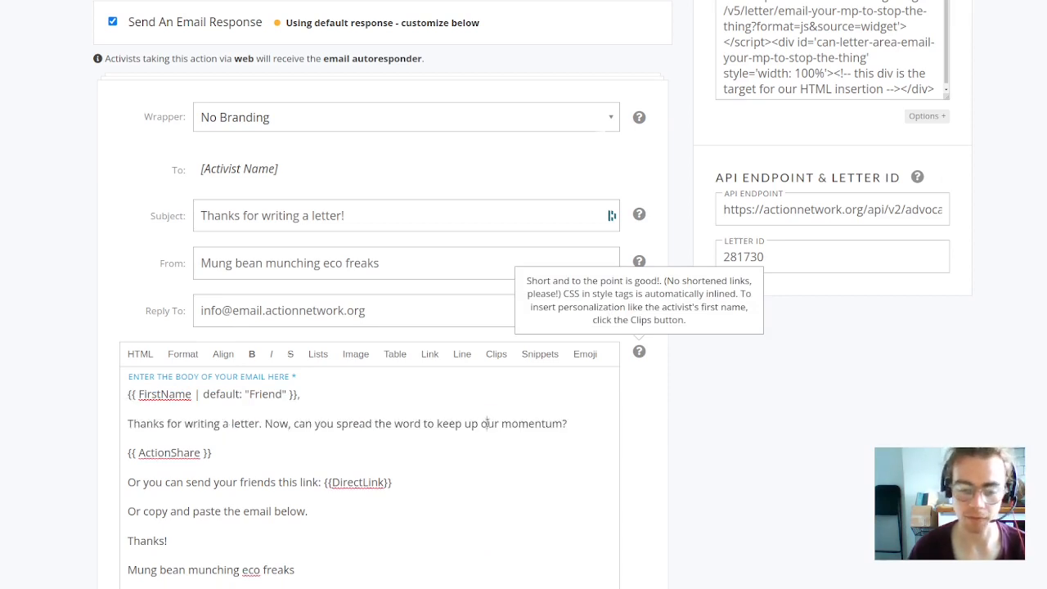
{"action": "scroll", "coordinate": [487, 423], "scroll_direction": "down", "scroll_amount": 4}
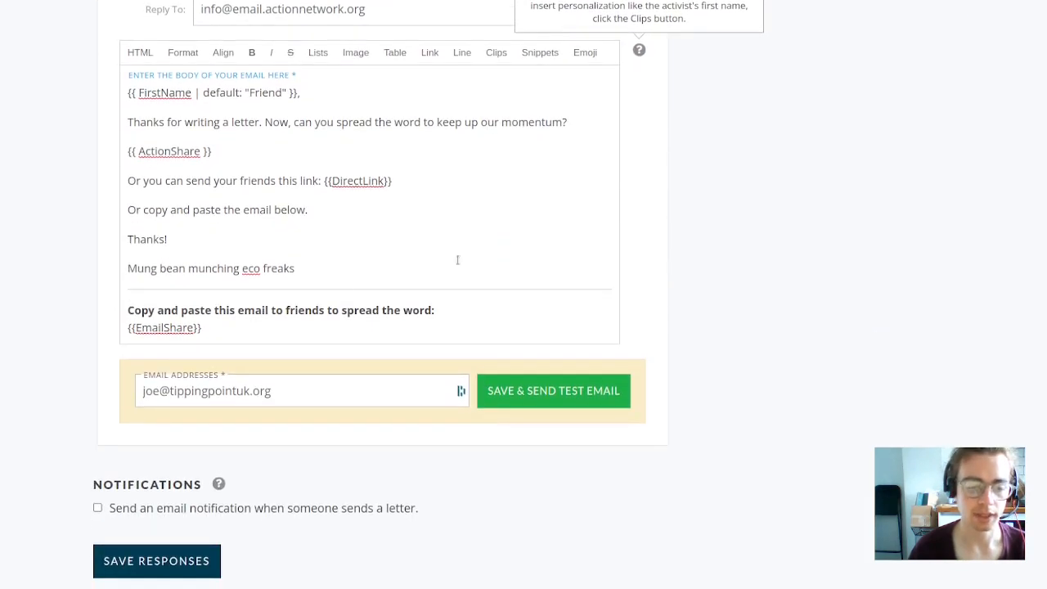
{"action": "left_click", "coordinate": [290, 514]}
{"action": "left_click", "coordinate": [290, 514]}
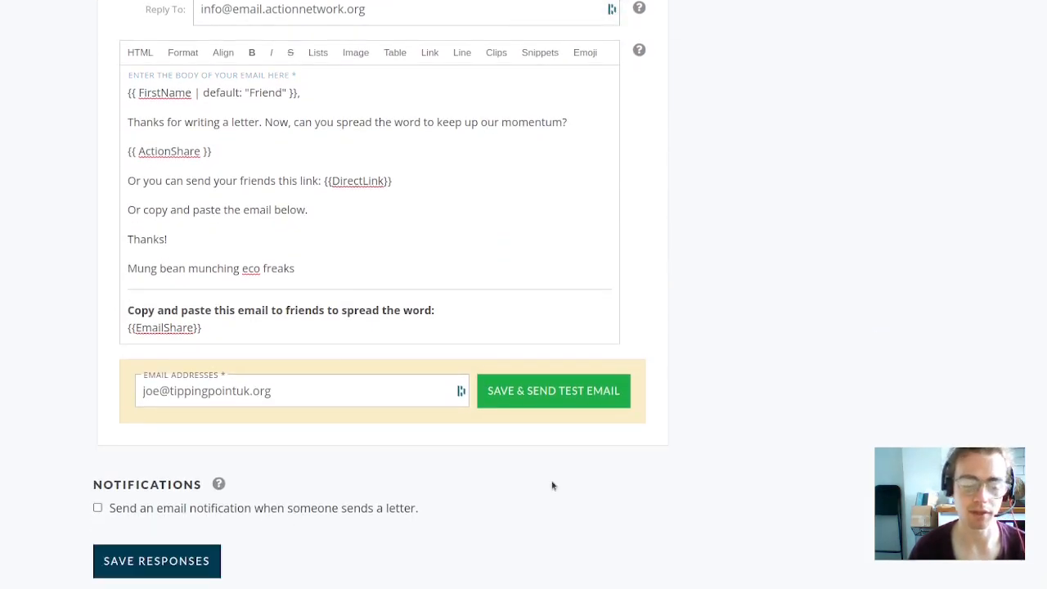
- Switch the published campaign from active mode to test mode so that no letters are sent
{"action": "scroll", "coordinate": [662, 241], "scroll_direction": "up", "scroll_amount": 2}
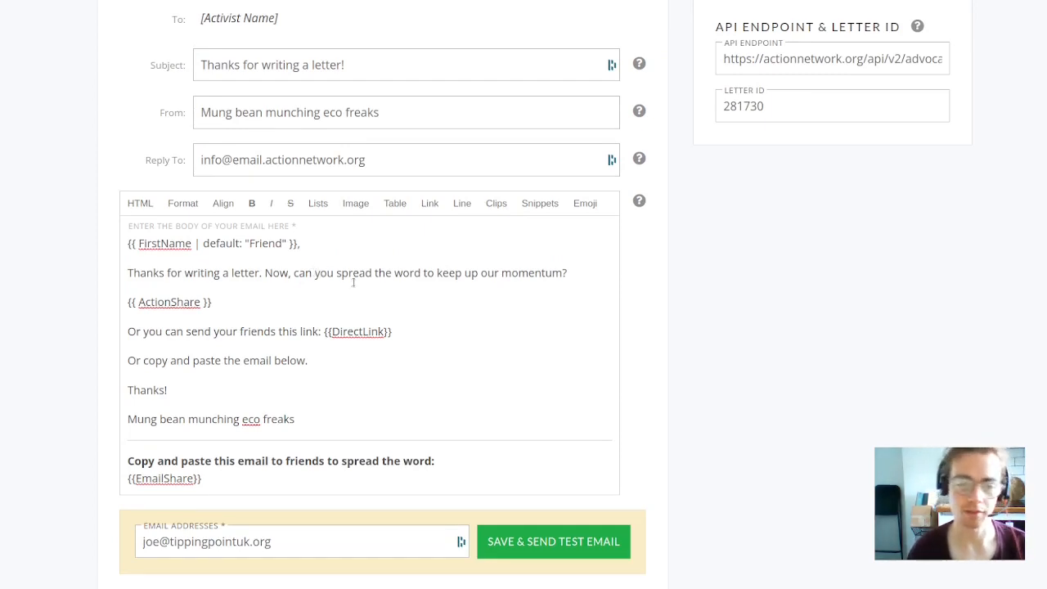
{"action": "scroll", "coordinate": [468, 306], "scroll_direction": "up", "scroll_amount": 7}
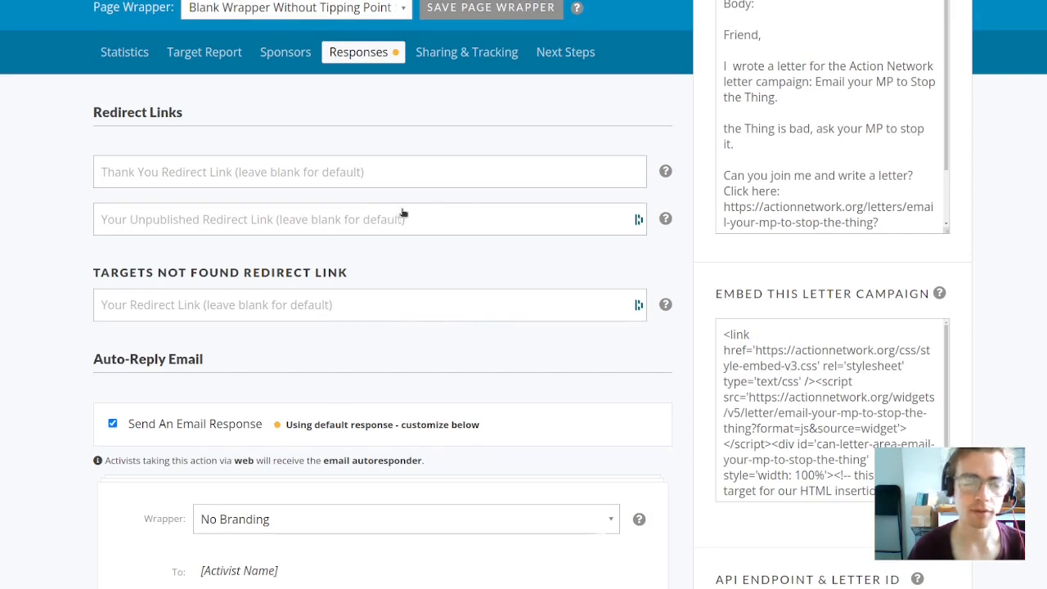
{"action": "scroll", "coordinate": [332, 205], "scroll_direction": "up", "scroll_amount": 1}
{"action": "scroll", "coordinate": [336, 207], "scroll_direction": "up", "scroll_amount": 4}
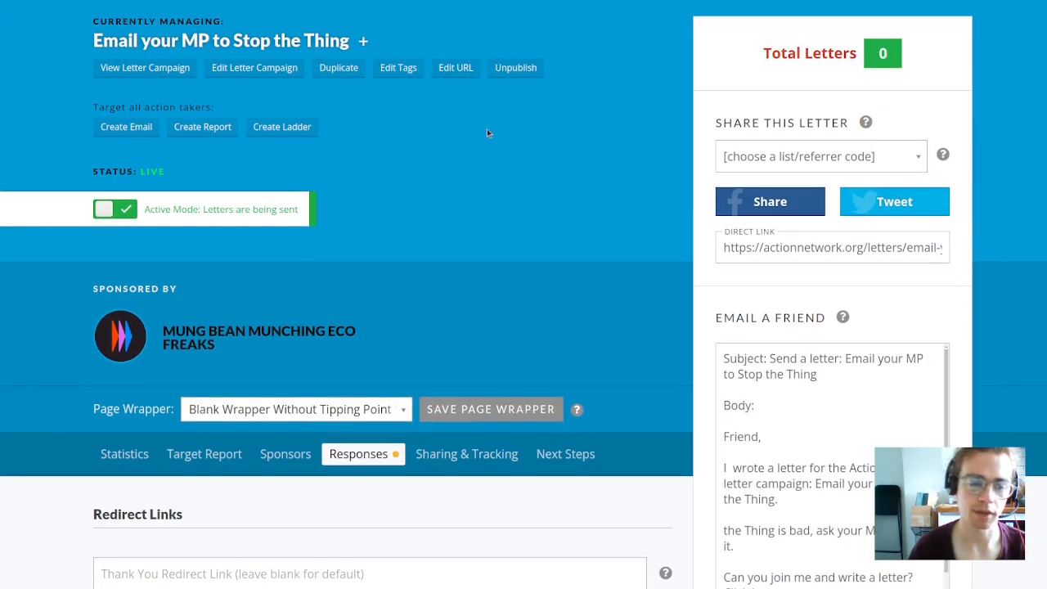
{"action": "scroll", "coordinate": [570, 186], "scroll_direction": "up", "scroll_amount": 1}
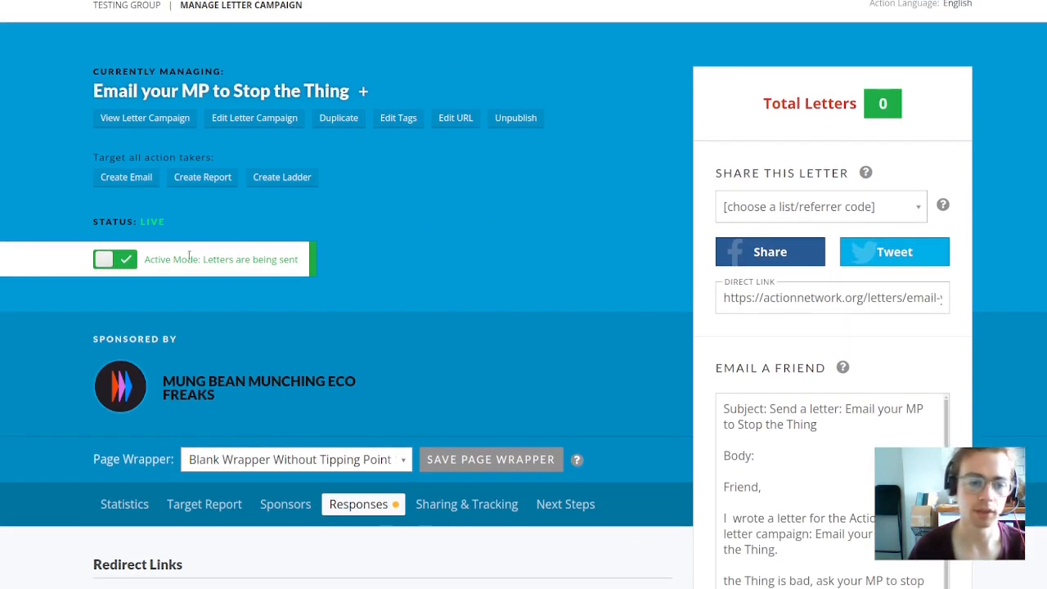
{"action": "left_click", "coordinate": [111, 262]}
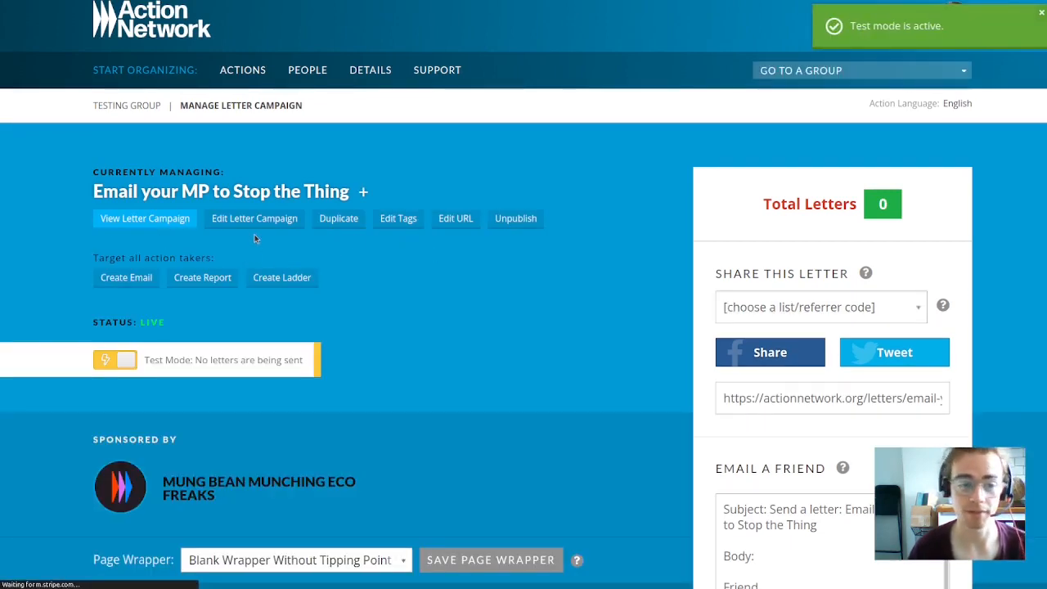
- View the campaign's public page, enter a postcode, opt in to email updates and start writing the letter
{"action": "left_click", "coordinate": [161, 225]}
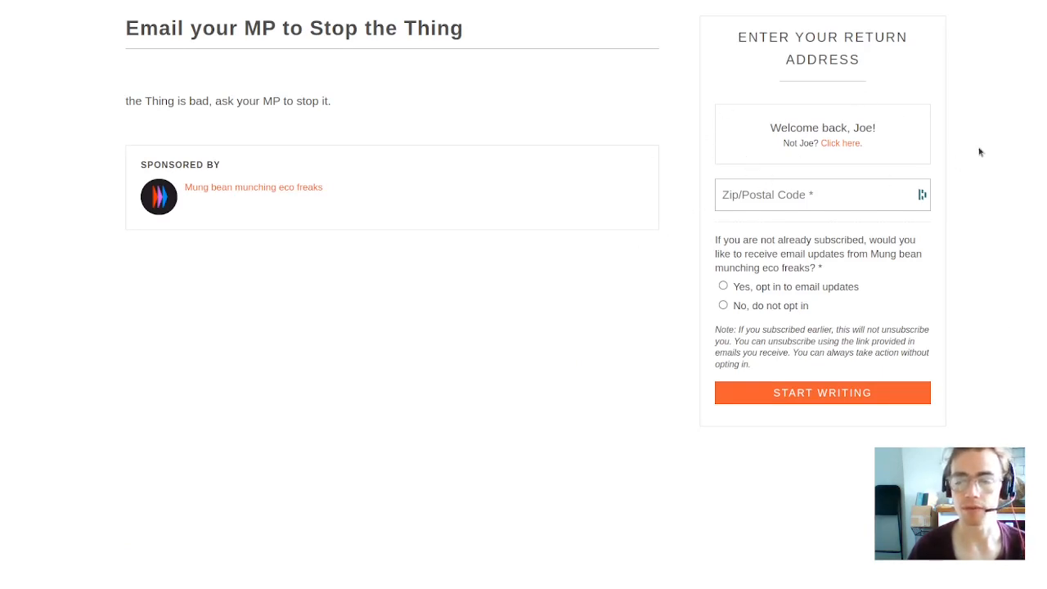
{"action": "left_click", "coordinate": [751, 196]}
{"action": "type", "text": "YO10"}
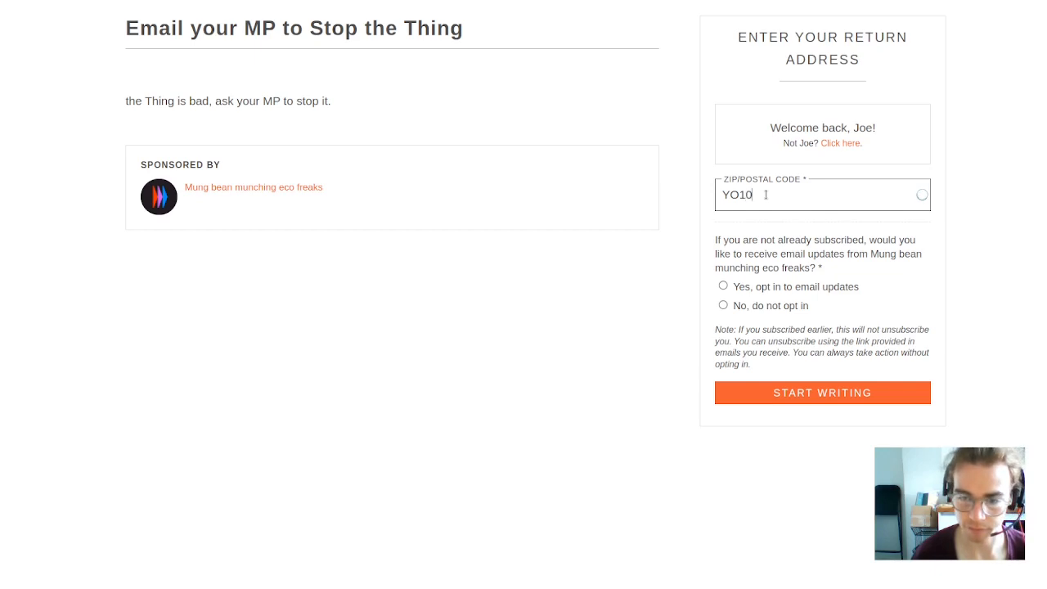
{"action": "left_click", "coordinate": [892, 243]}
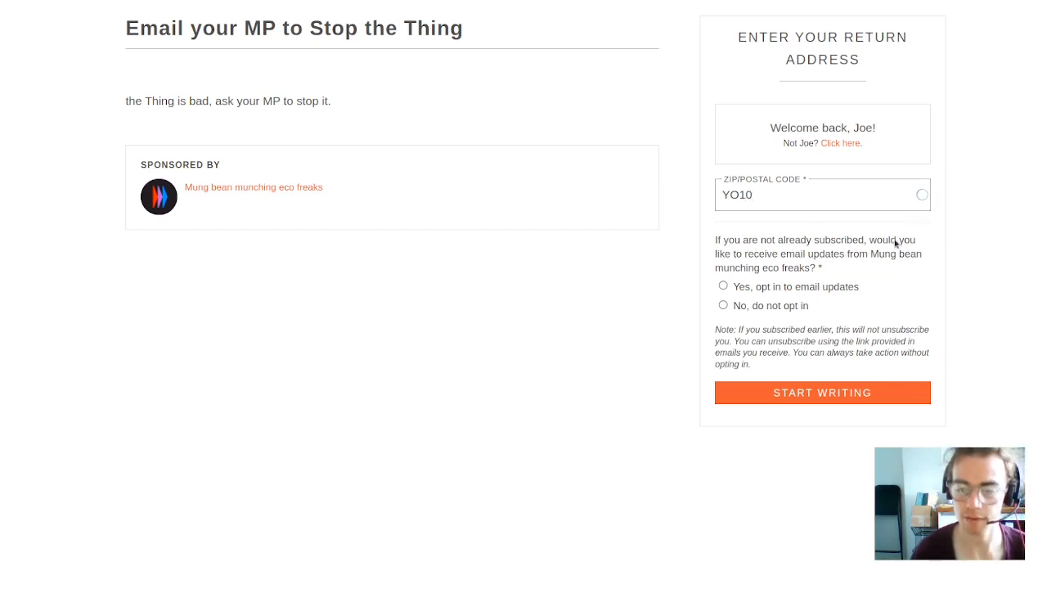
{"action": "left_click", "coordinate": [769, 290]}
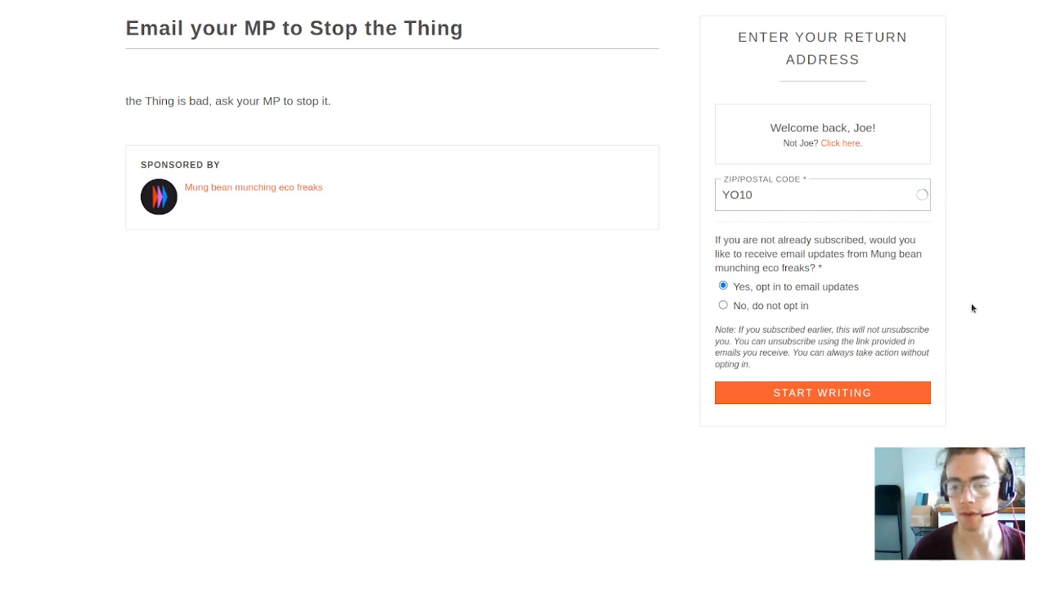
{"action": "left_click", "coordinate": [812, 393]}
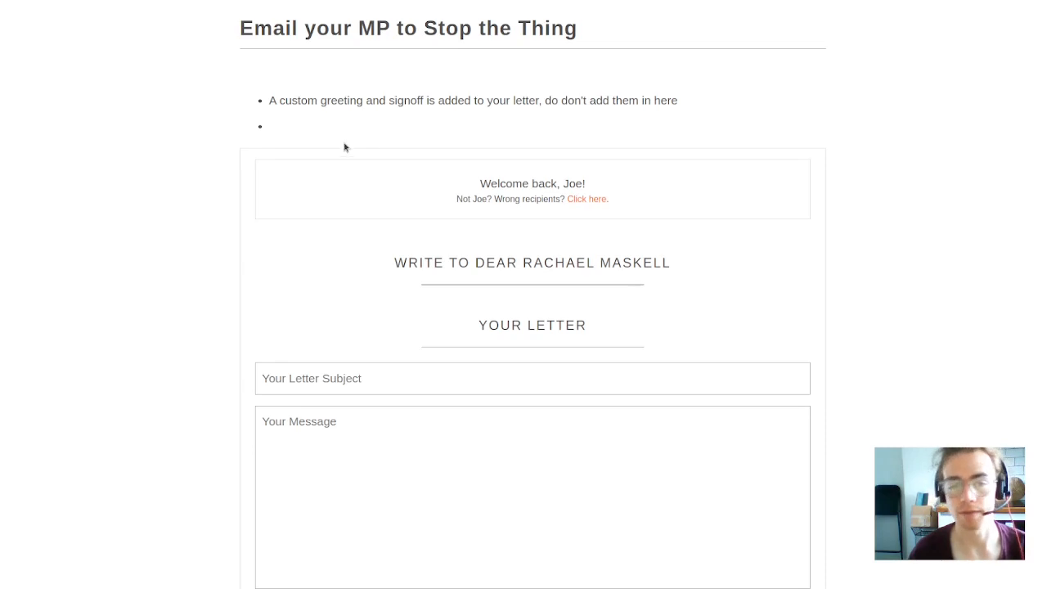
- Review the letter-writing page's instructions and the heading addressing the matched MP
{"action": "left_click_drag", "start_coordinate": [280, 121], "coordinate": [238, 89]}
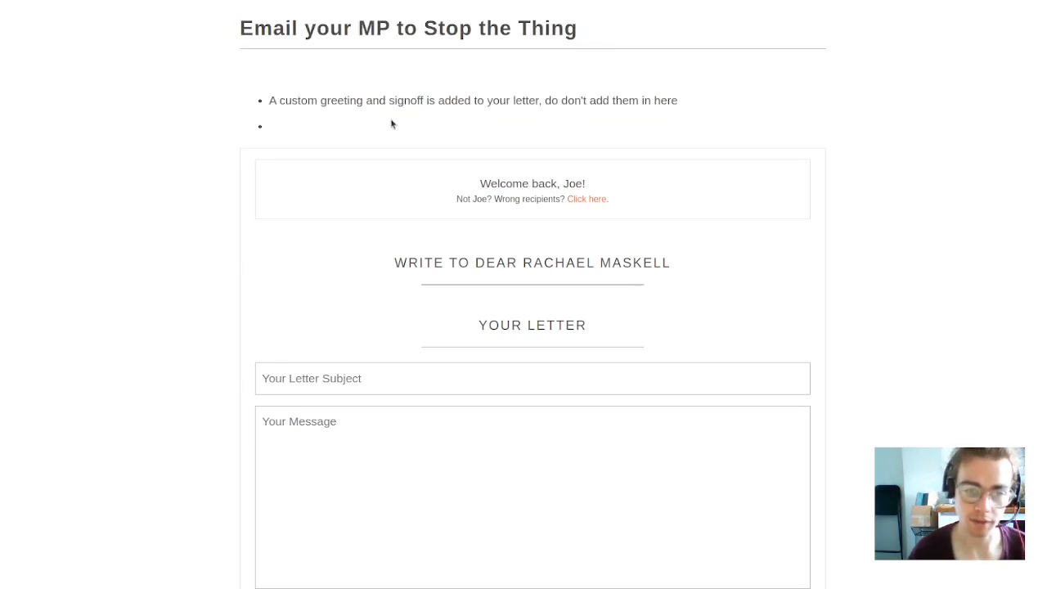
{"action": "scroll", "coordinate": [217, 166], "scroll_direction": "down", "scroll_amount": 2}
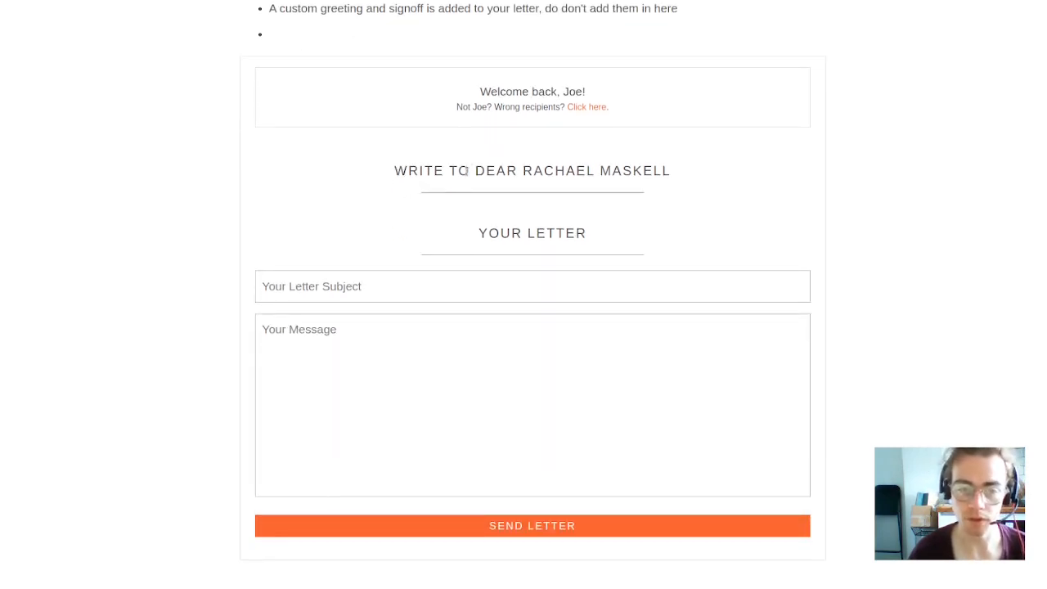
{"action": "left_click_drag", "start_coordinate": [411, 168], "coordinate": [734, 170]}
{"action": "left_click", "coordinate": [646, 170]}
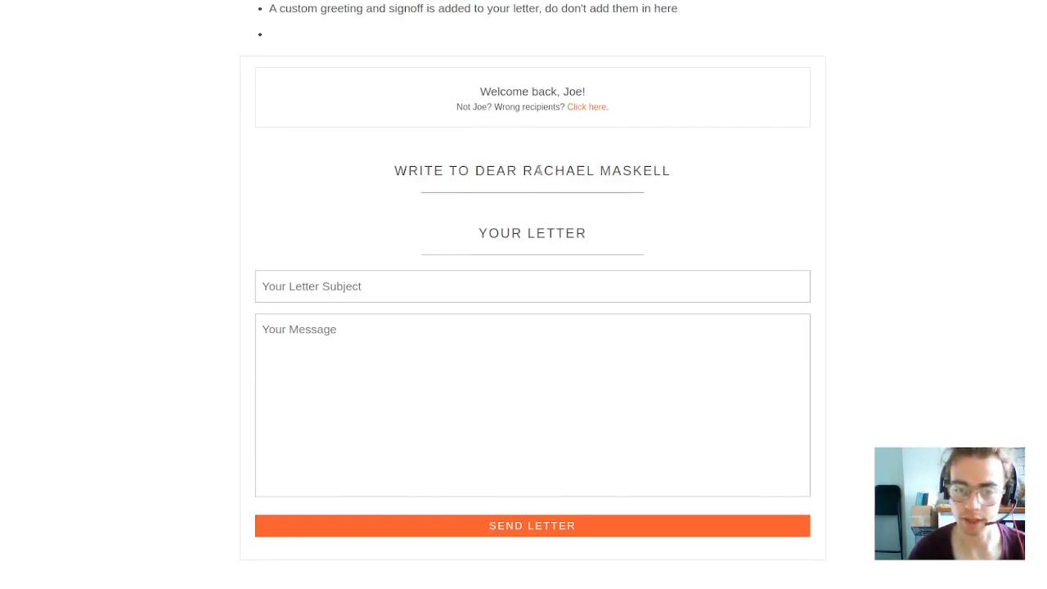
{"action": "left_click_drag", "start_coordinate": [522, 170], "coordinate": [712, 169]}
{"action": "left_click", "coordinate": [711, 169]}
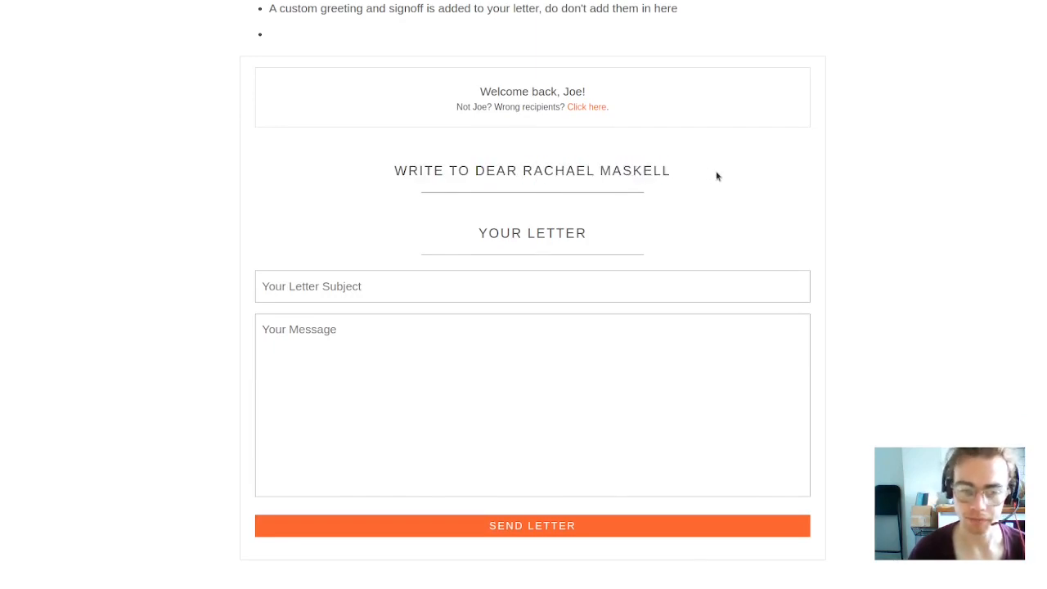
- Enter "Please stop the thing" as the letter's subject
{"action": "left_click", "coordinate": [353, 285]}
{"action": "left_click", "coordinate": [434, 335]}
{"action": "left_click", "coordinate": [427, 285]}
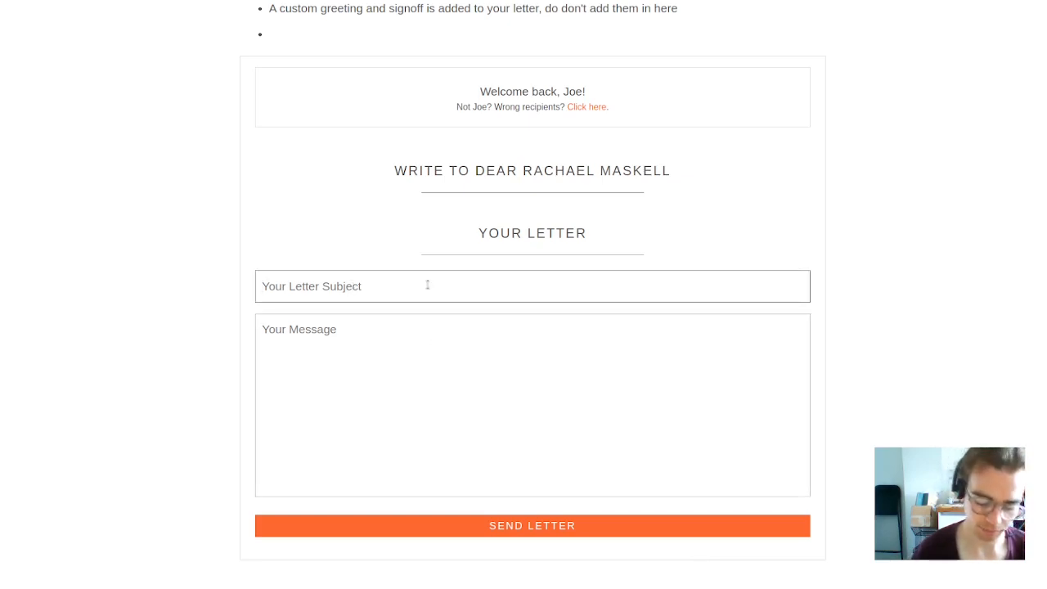
{"action": "type", "text": "PLeas"}
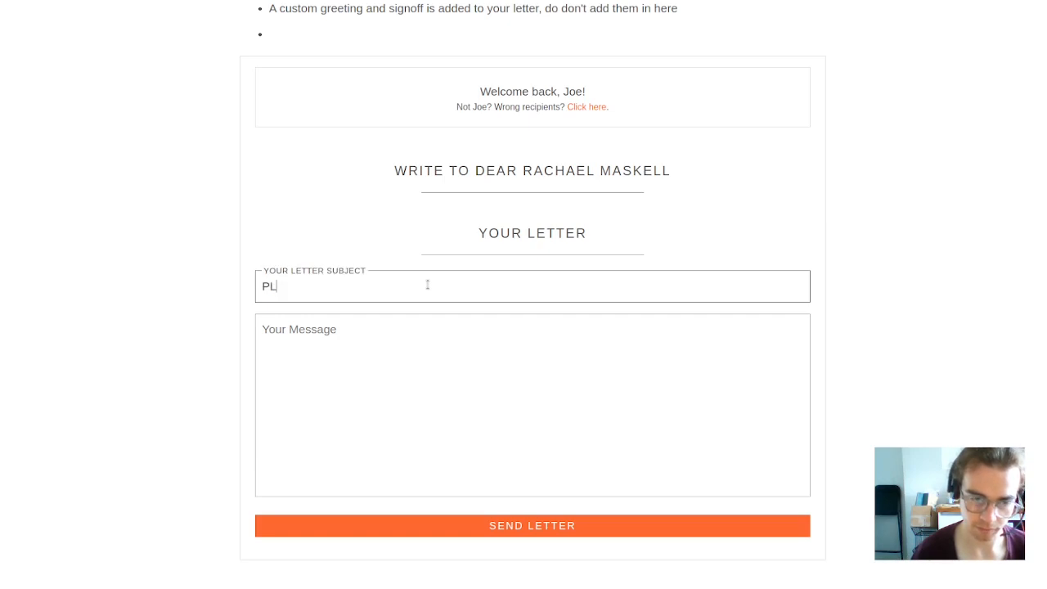
{"action": "key", "text": "BackSpace"}
{"action": "key", "text": "BackSpace"}
{"action": "key", "text": "BackSpace"}
{"action": "type", "text": "lease"}
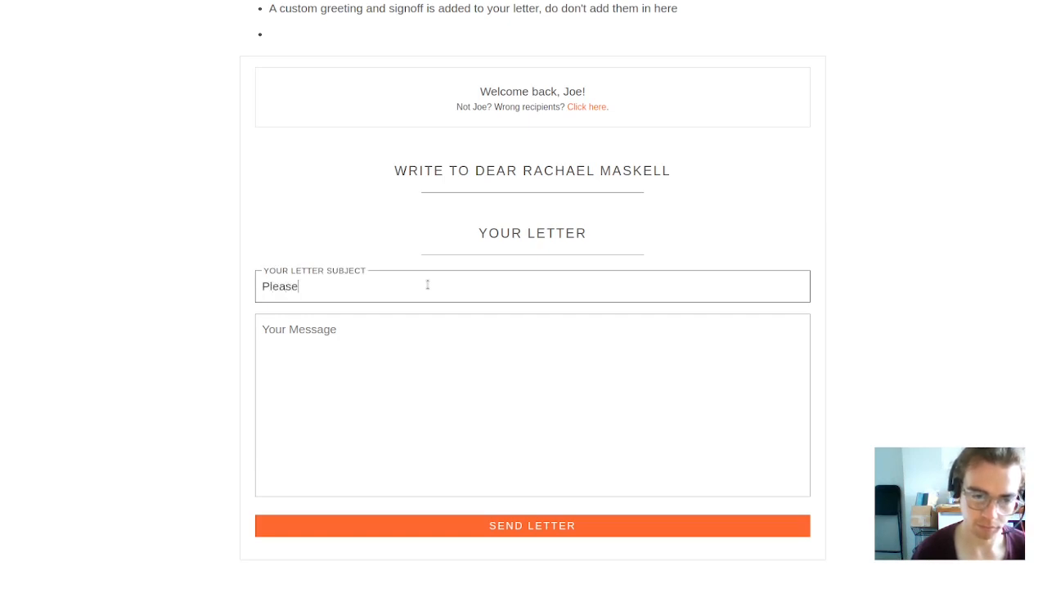
{"action": "type", "text": " stop the thing"}
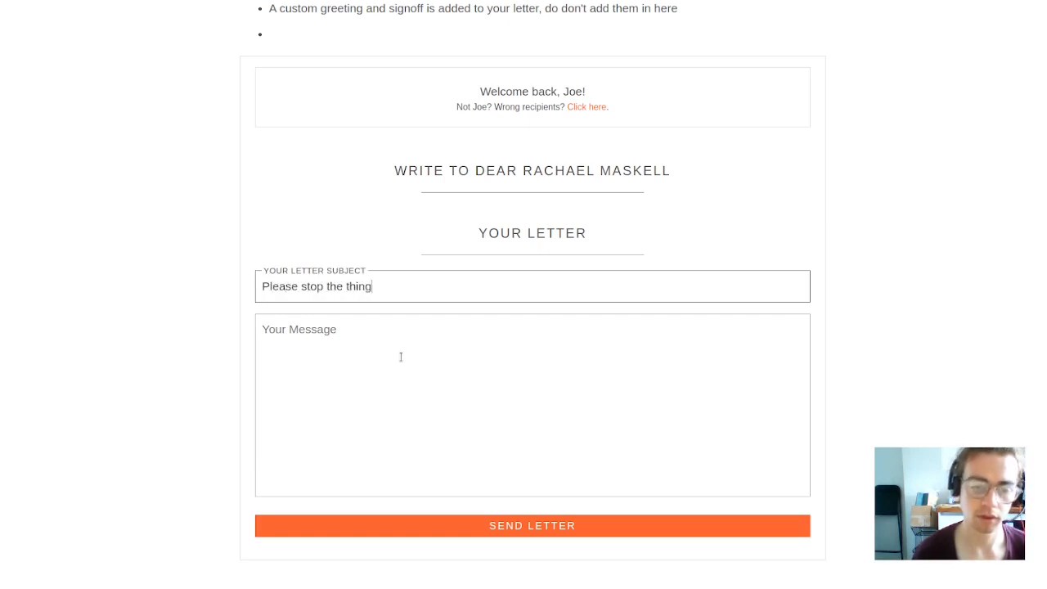
- Enter "A plea..." as the letter's message and send the test letter
{"action": "left_click", "coordinate": [399, 357]}
{"action": "type", "text": "A plea..."}
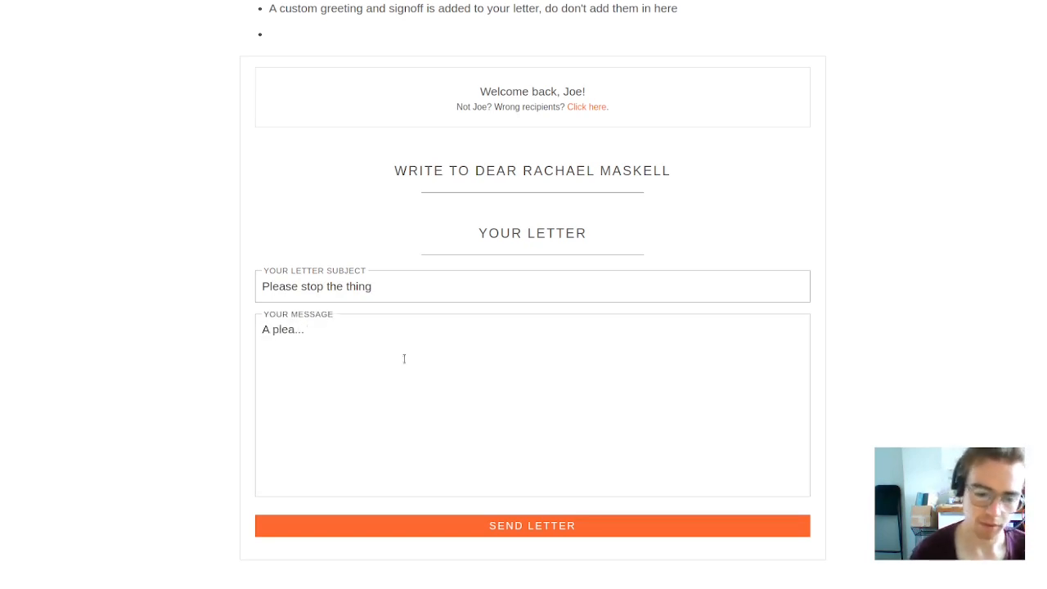
{"action": "left_click", "coordinate": [533, 532]}
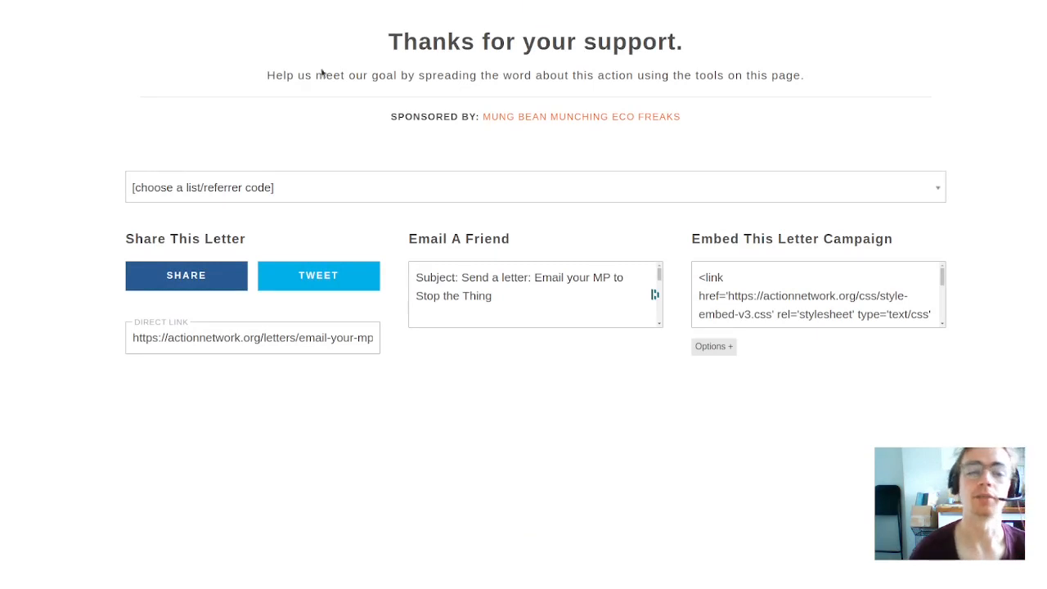
- Review the heading and support text on the thank-you page
{"action": "left_click_drag", "start_coordinate": [381, 41], "coordinate": [860, 82]}
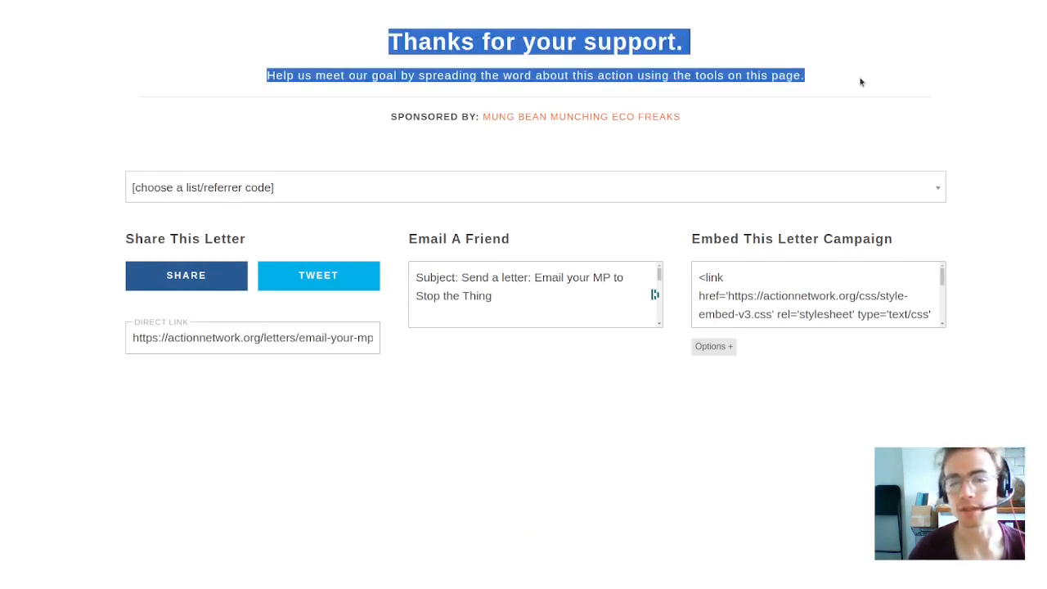
{"action": "double_click", "coordinate": [458, 47]}
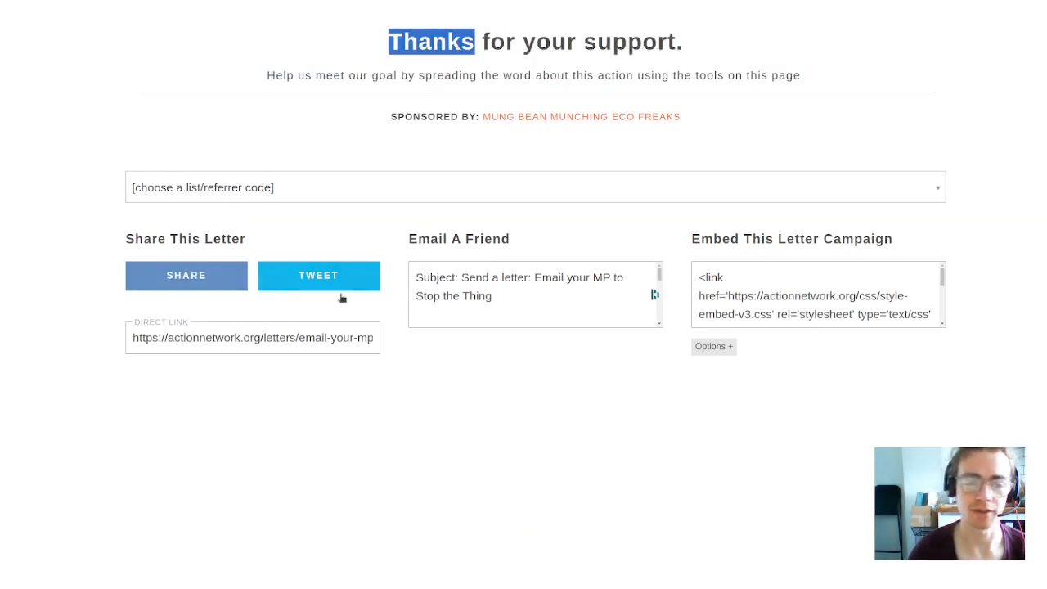